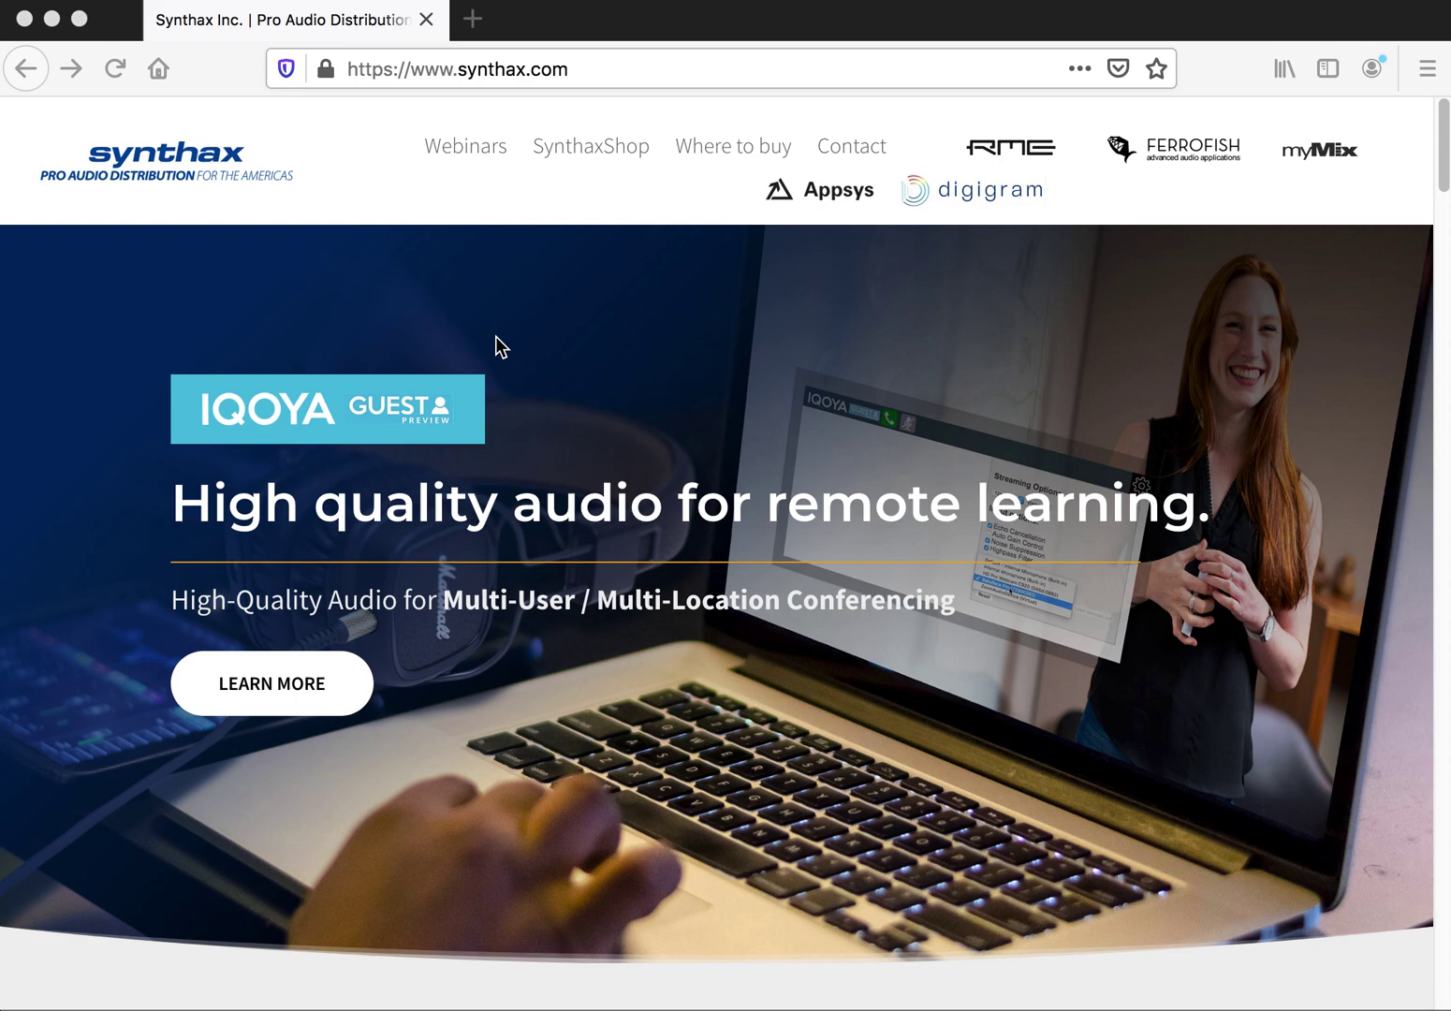
# Replace the Synthax website address in Firefox with the IQOYA Guest session URL.
pyautogui.click(629, 67)
pyautogui.write('https://us.guest.iqoya.com/index.html#demo456us')
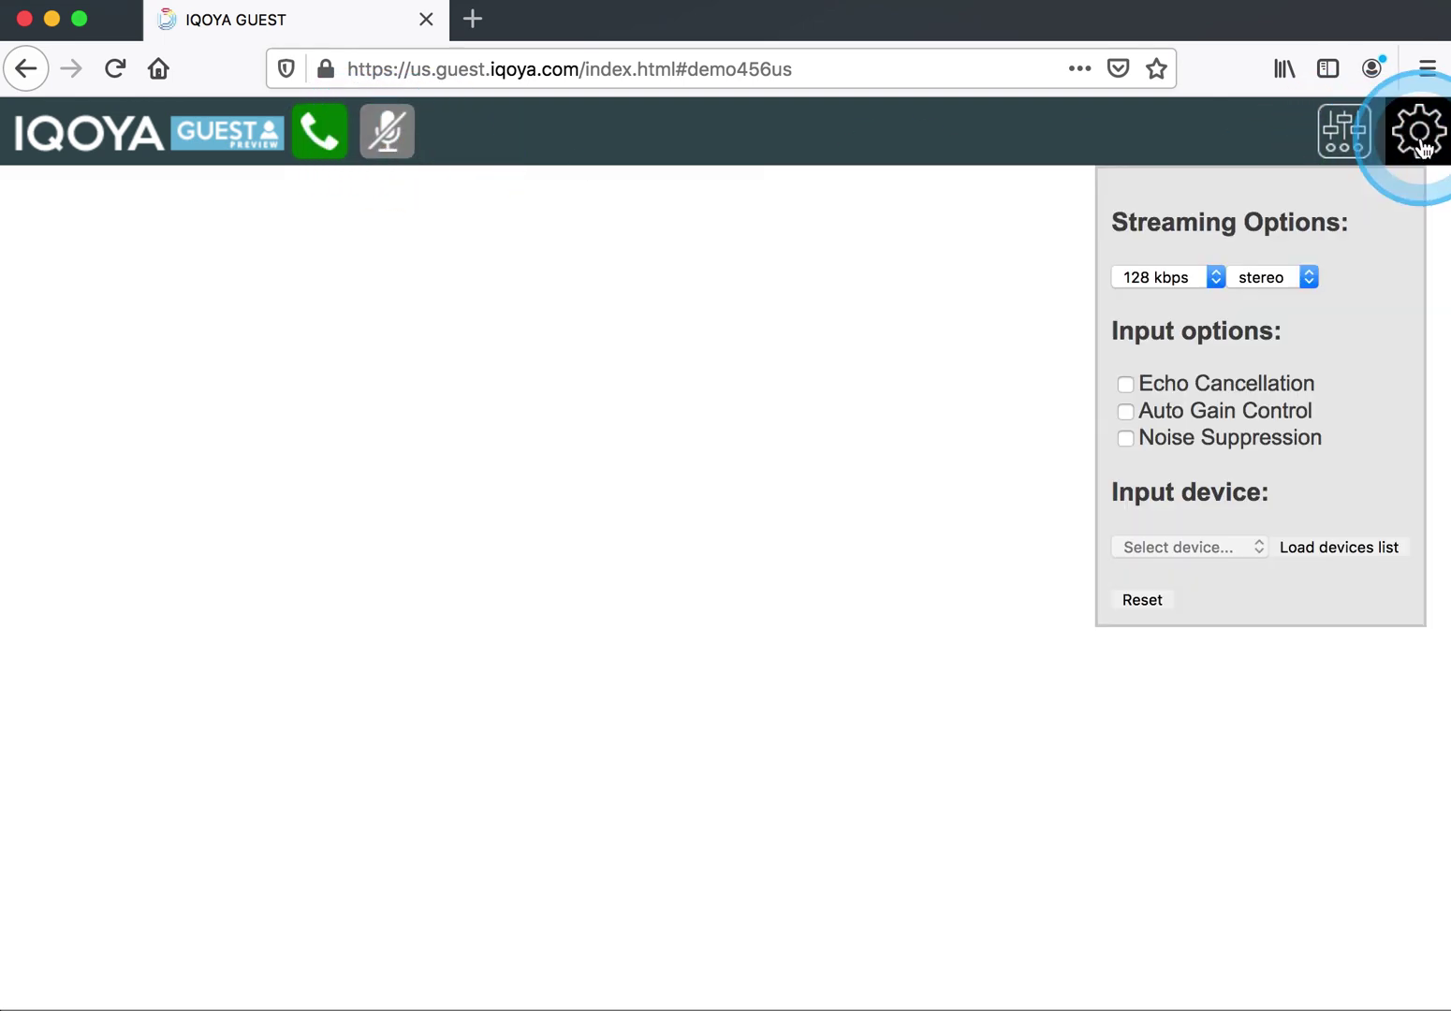
# Review the stereo and bitrate options, keeping the stream at stereo and 128 kbps.
pyautogui.click(1308, 275)
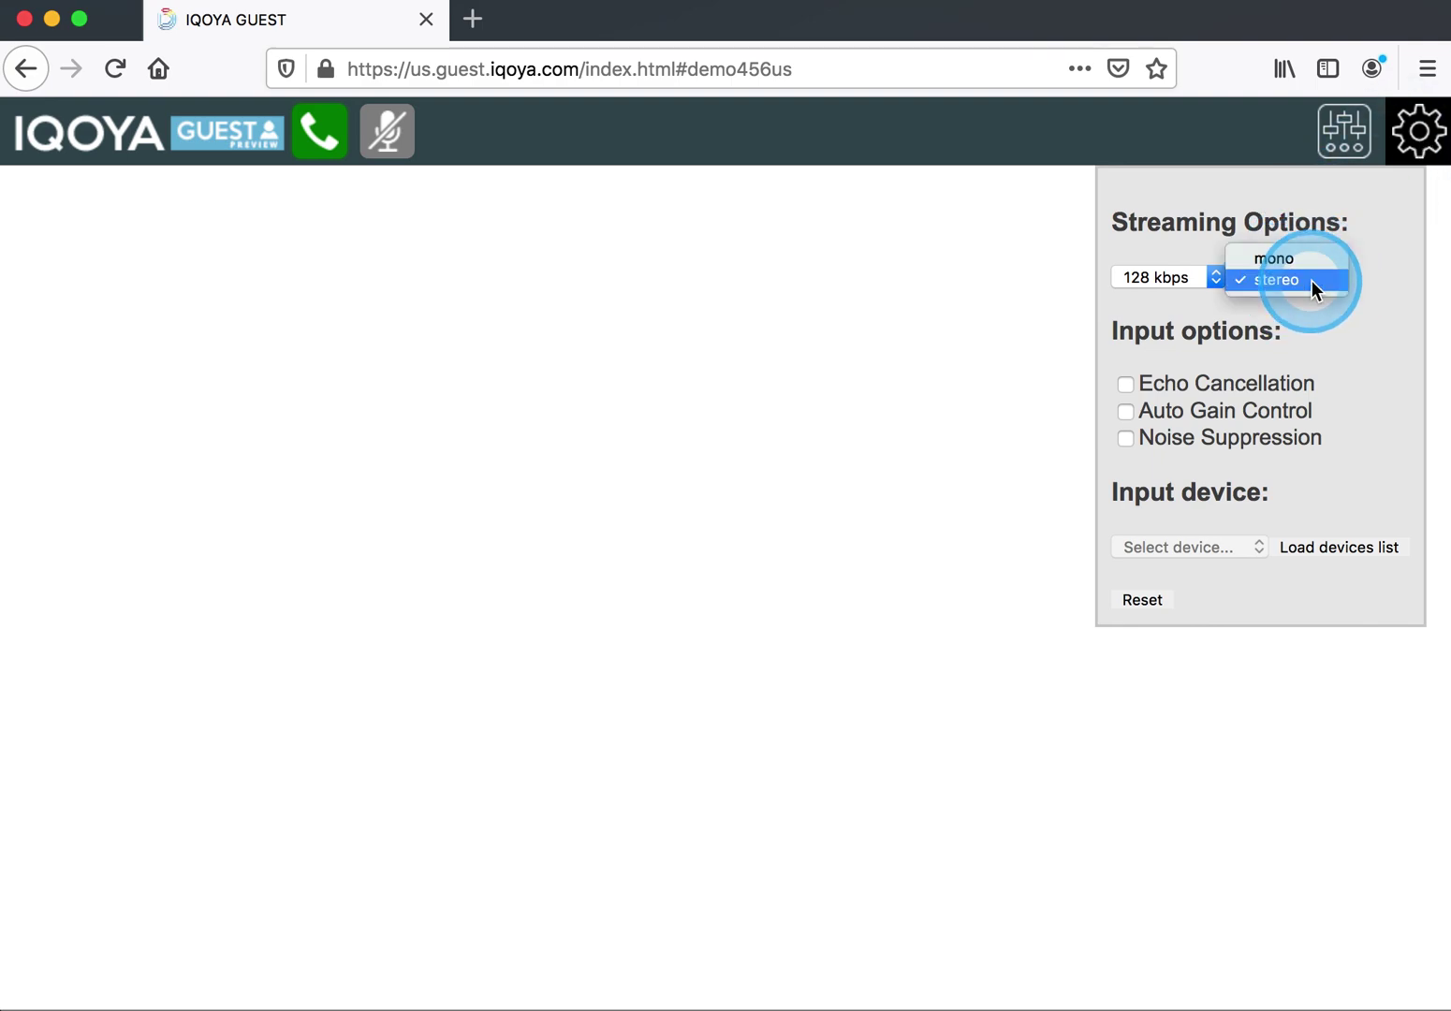
pyautogui.click(1130, 261)
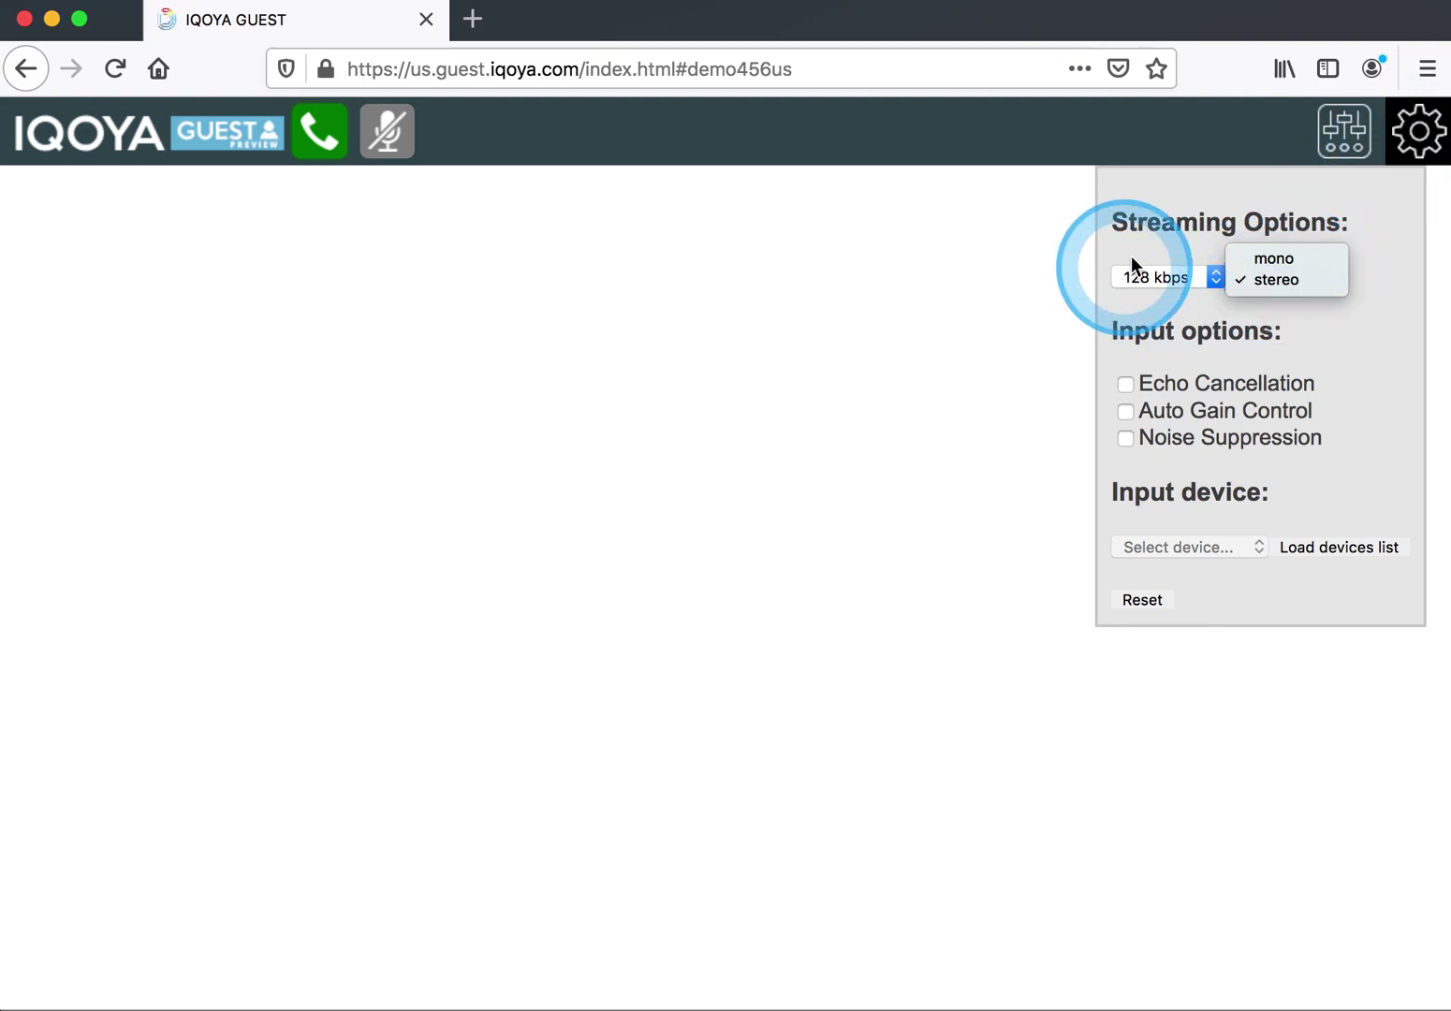
pyautogui.click(1196, 283)
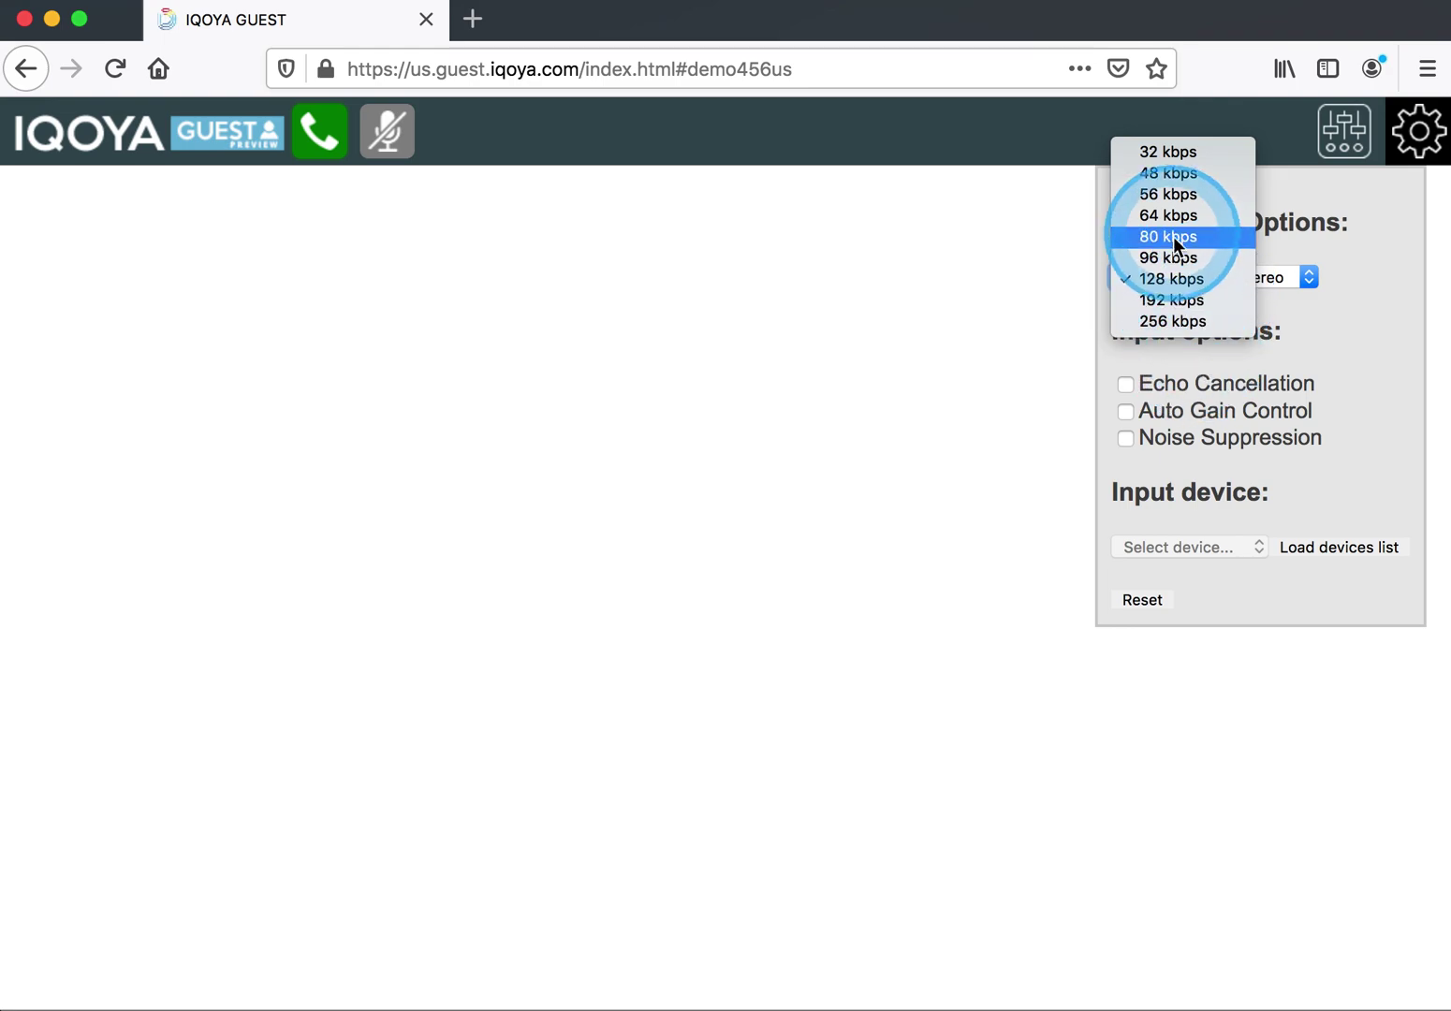
pyautogui.click(1181, 281)
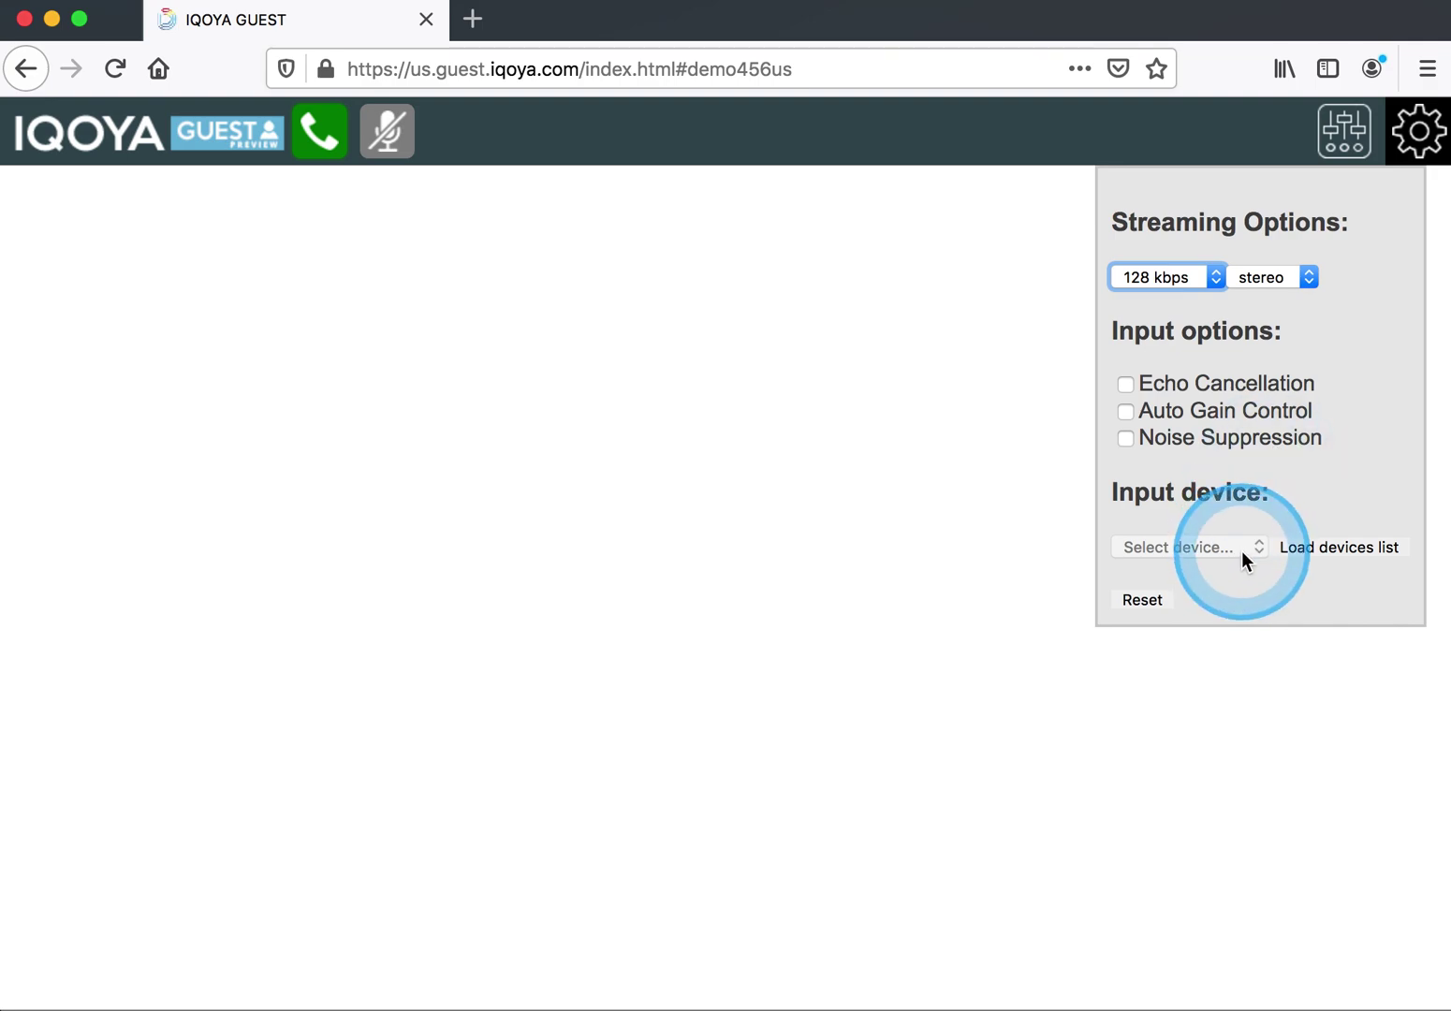
pyautogui.click(1348, 142)
# Activate the mixer and share Babyface Pro as the microphone.
pyautogui.click(808, 200)
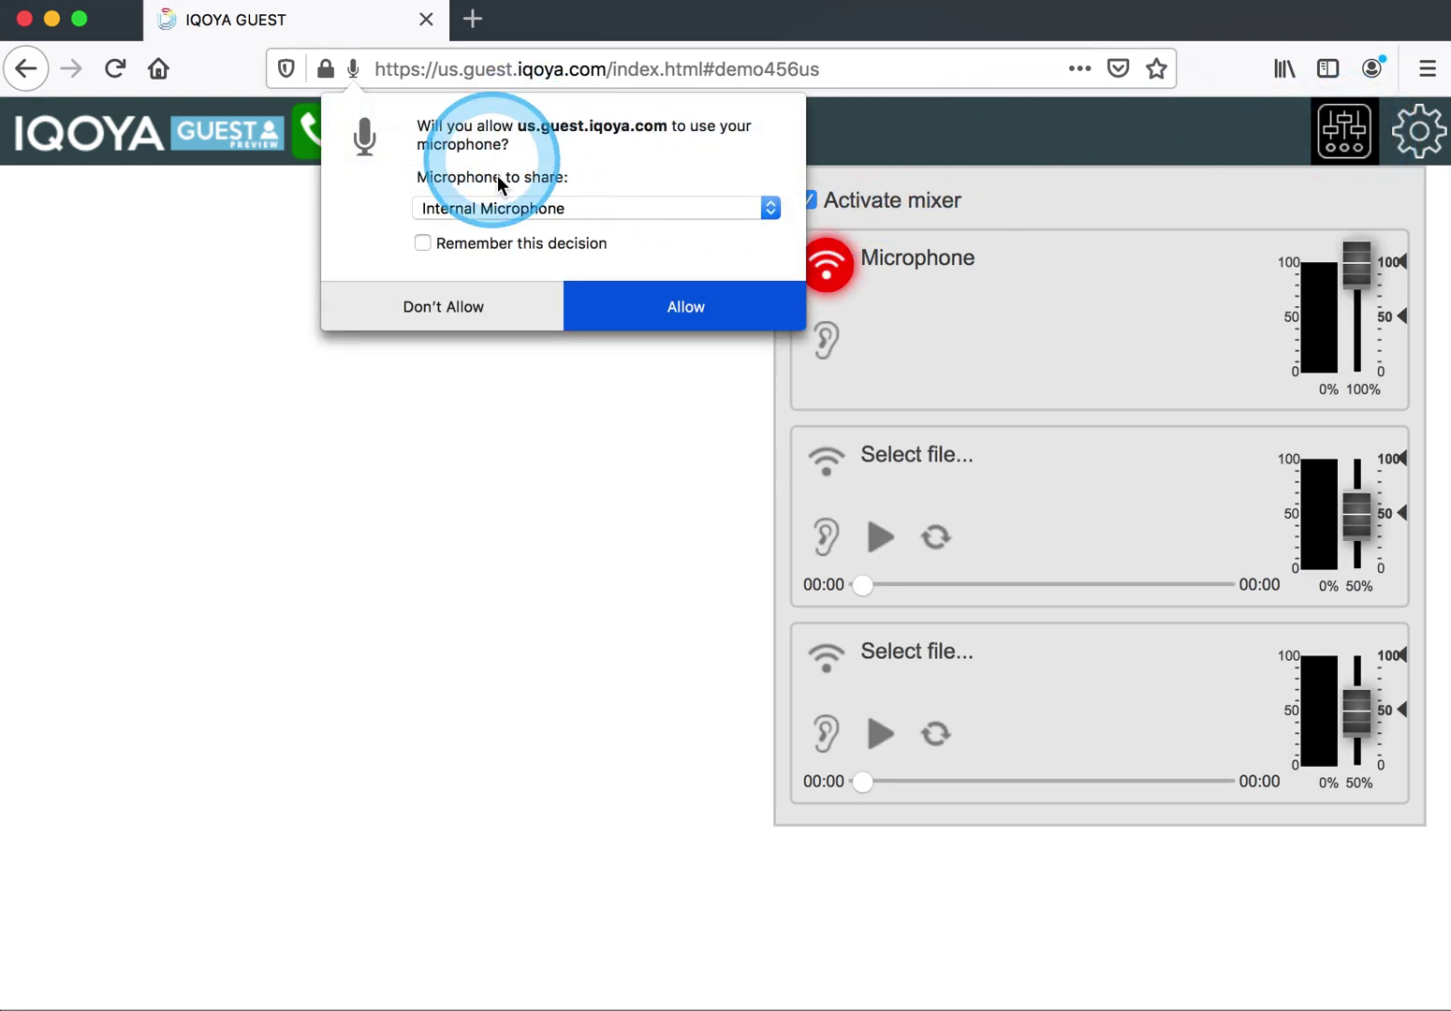
pyautogui.click(772, 212)
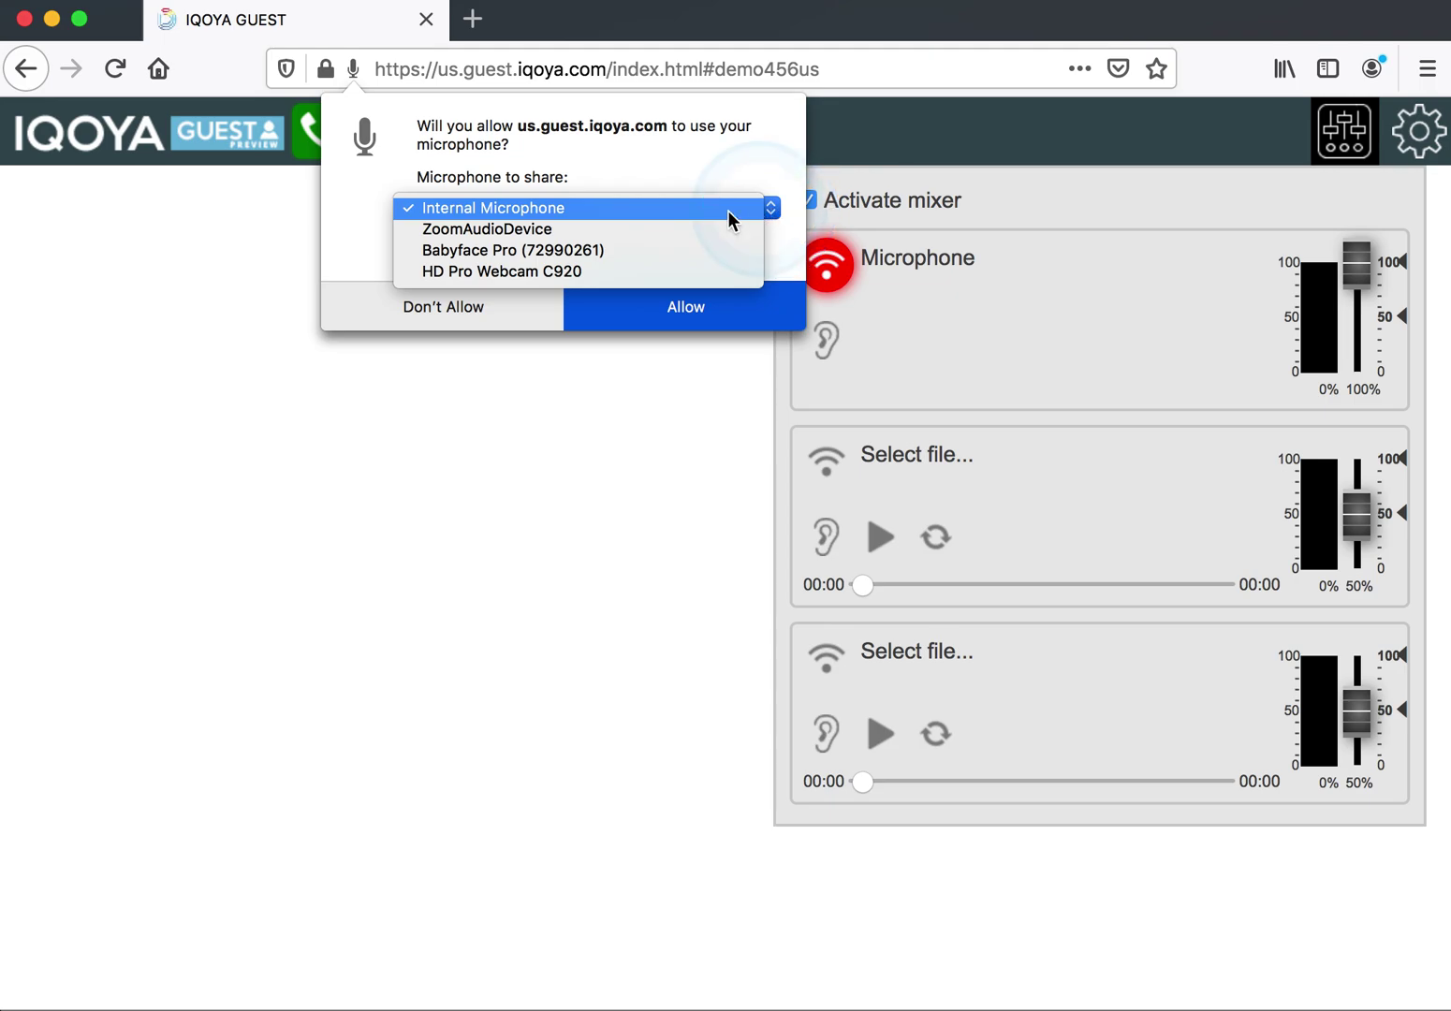
pyautogui.click(538, 251)
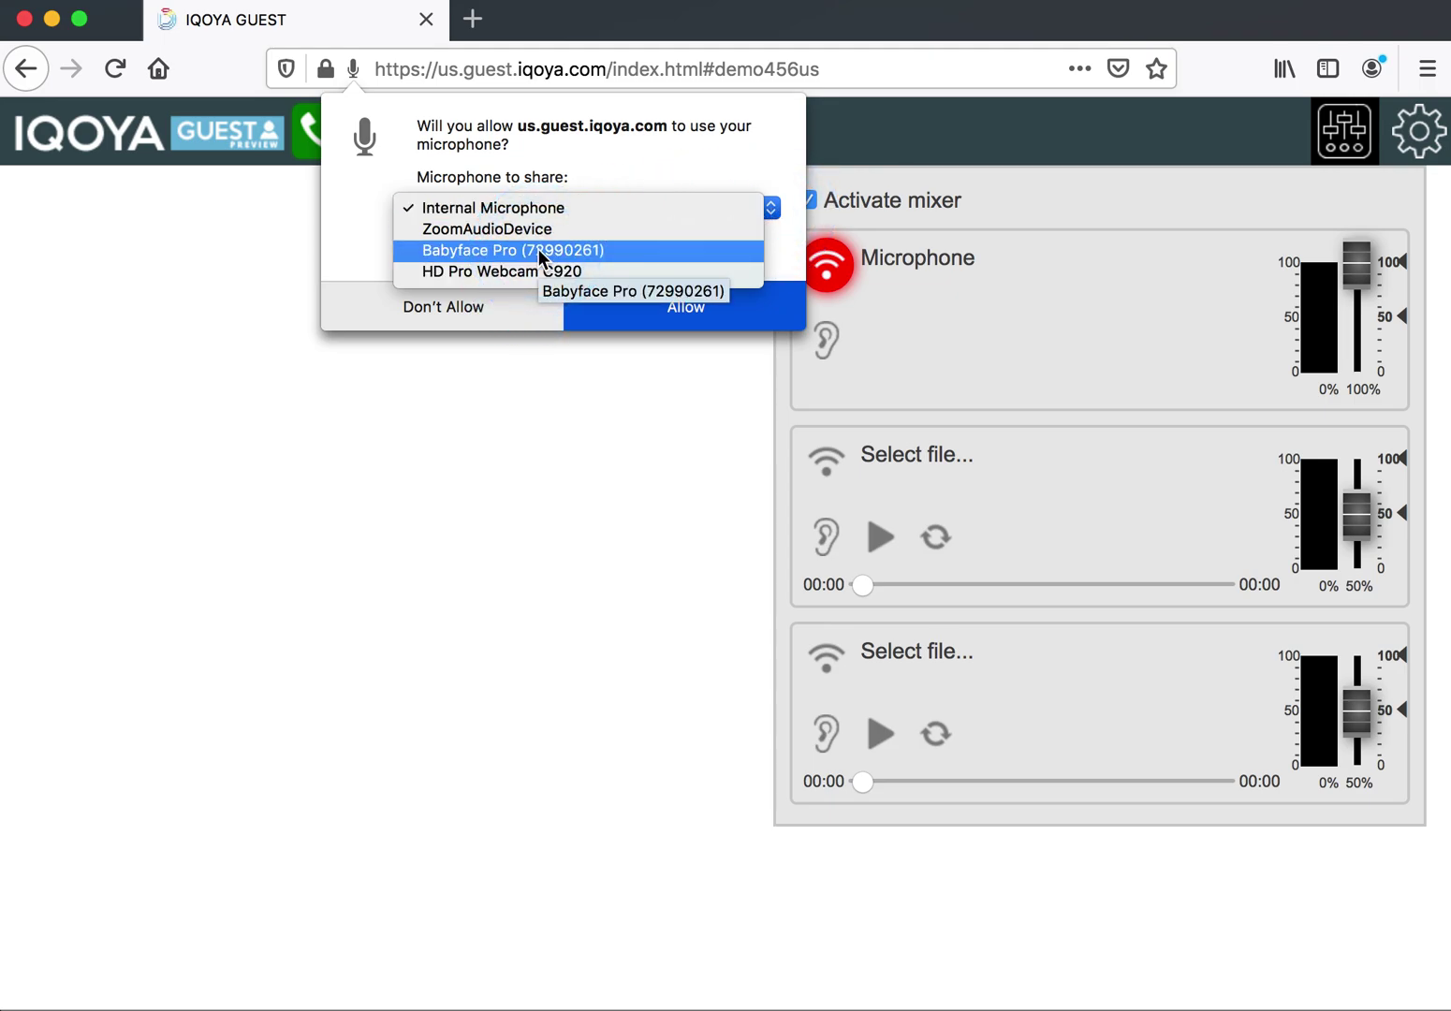
pyautogui.click(539, 249)
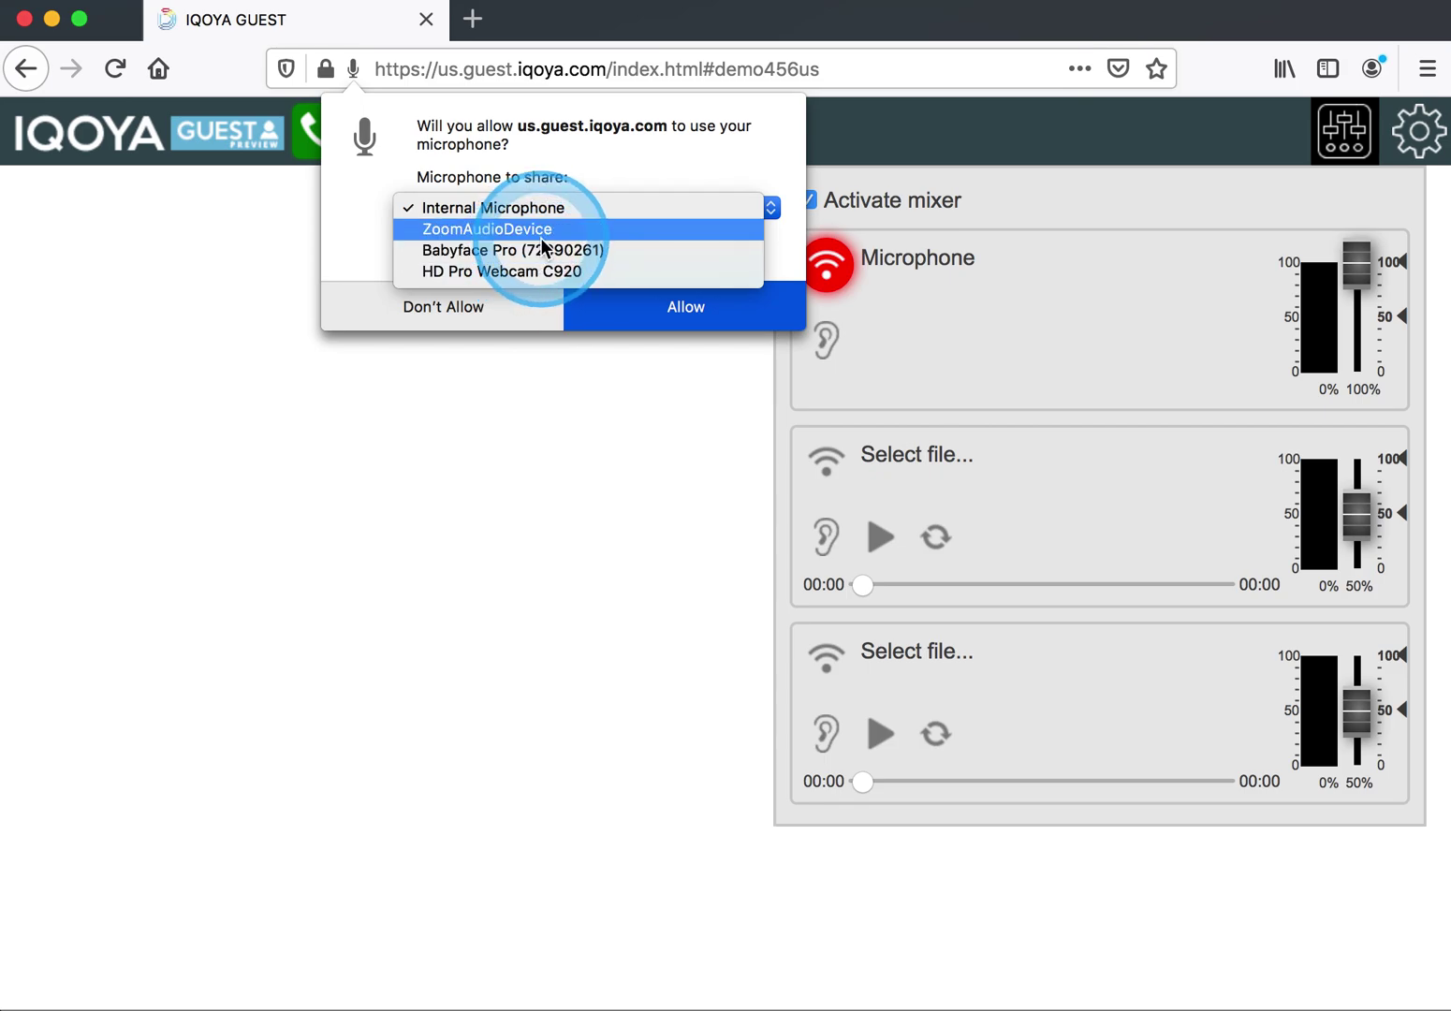
pyautogui.click(550, 256)
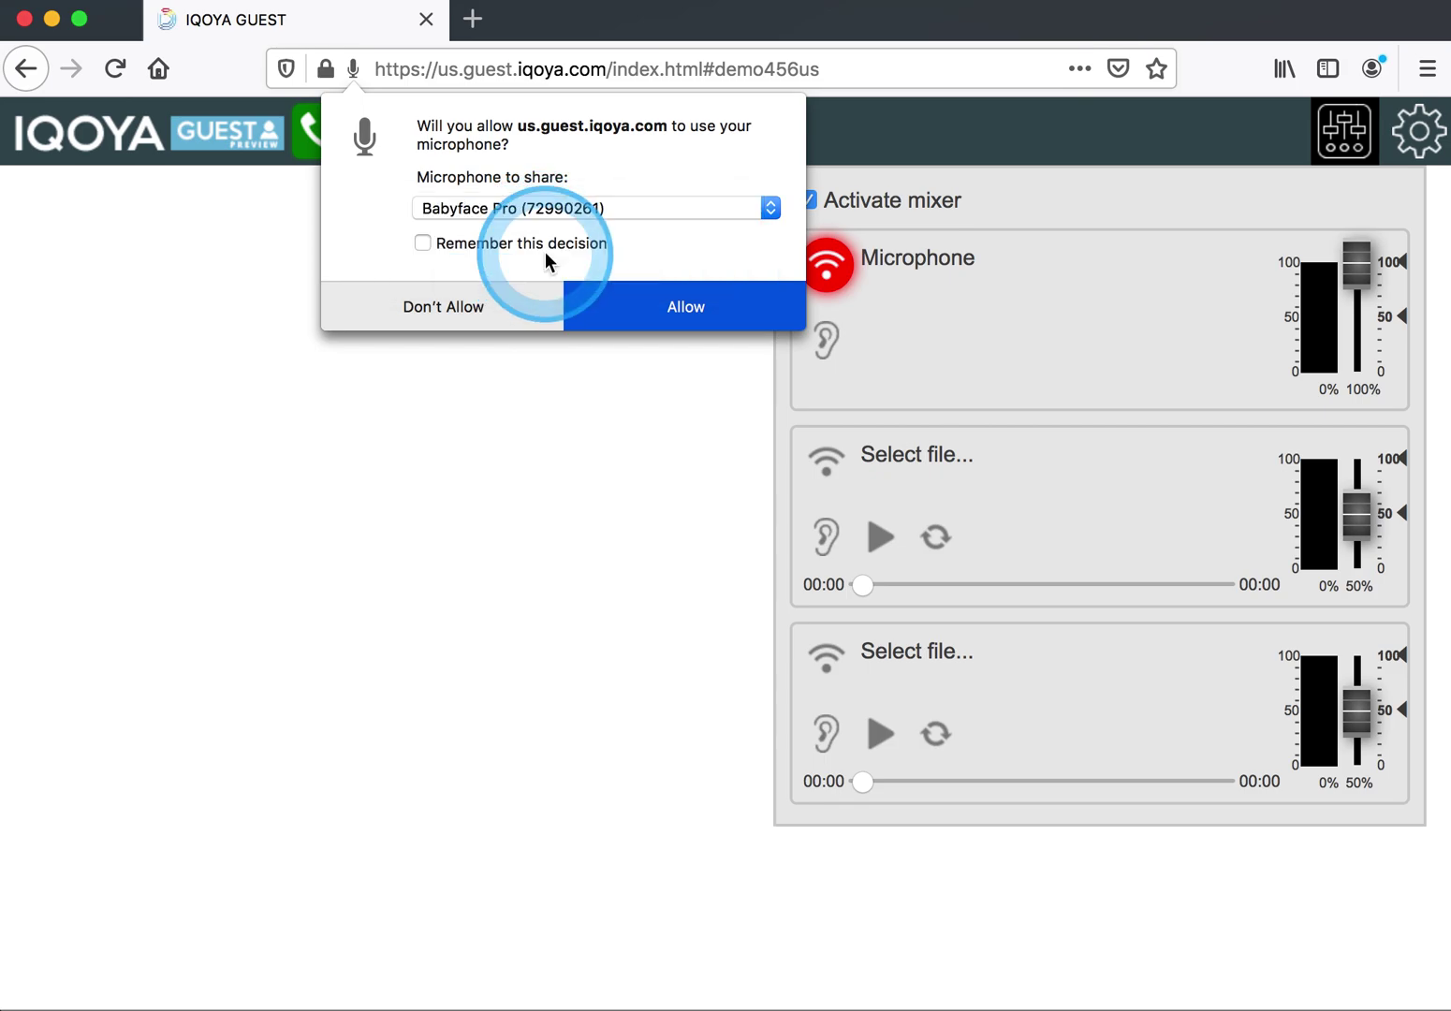
pyautogui.click(688, 307)
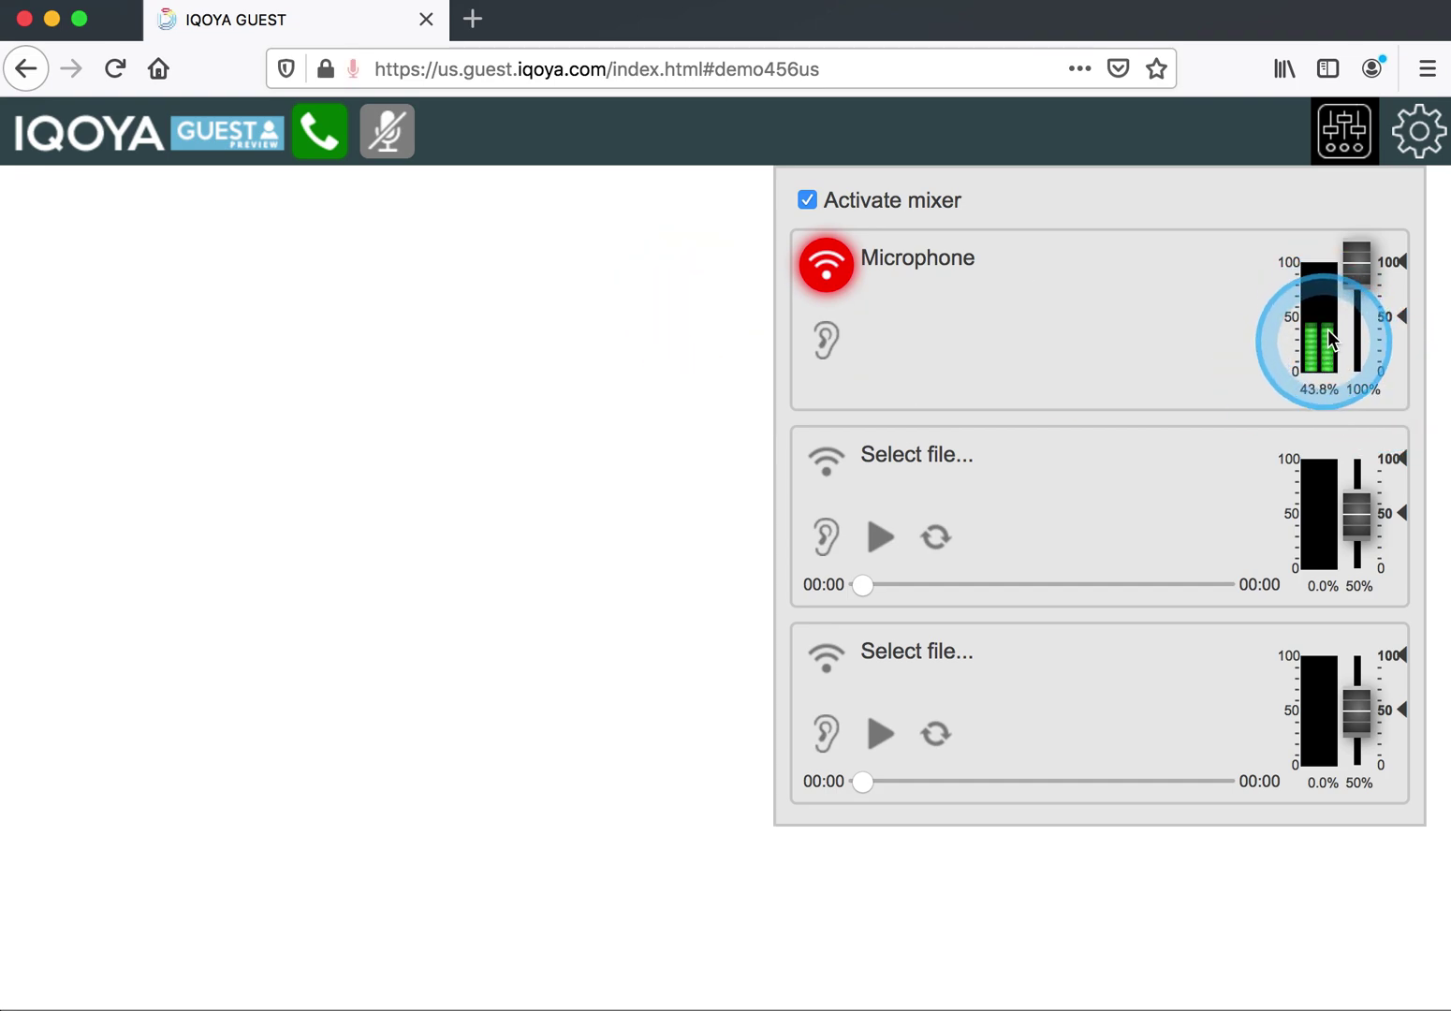
# Set the Microphone fader to 75% and toggle its call send off and back on.
pyautogui.moveTo(1362, 278)
pyautogui.mouseDown()
pyautogui.moveTo(1363, 314)
pyautogui.moveTo(1348, 306)
pyautogui.moveTo(1360, 324)
pyautogui.moveTo(1356, 306)
pyautogui.mouseUp()
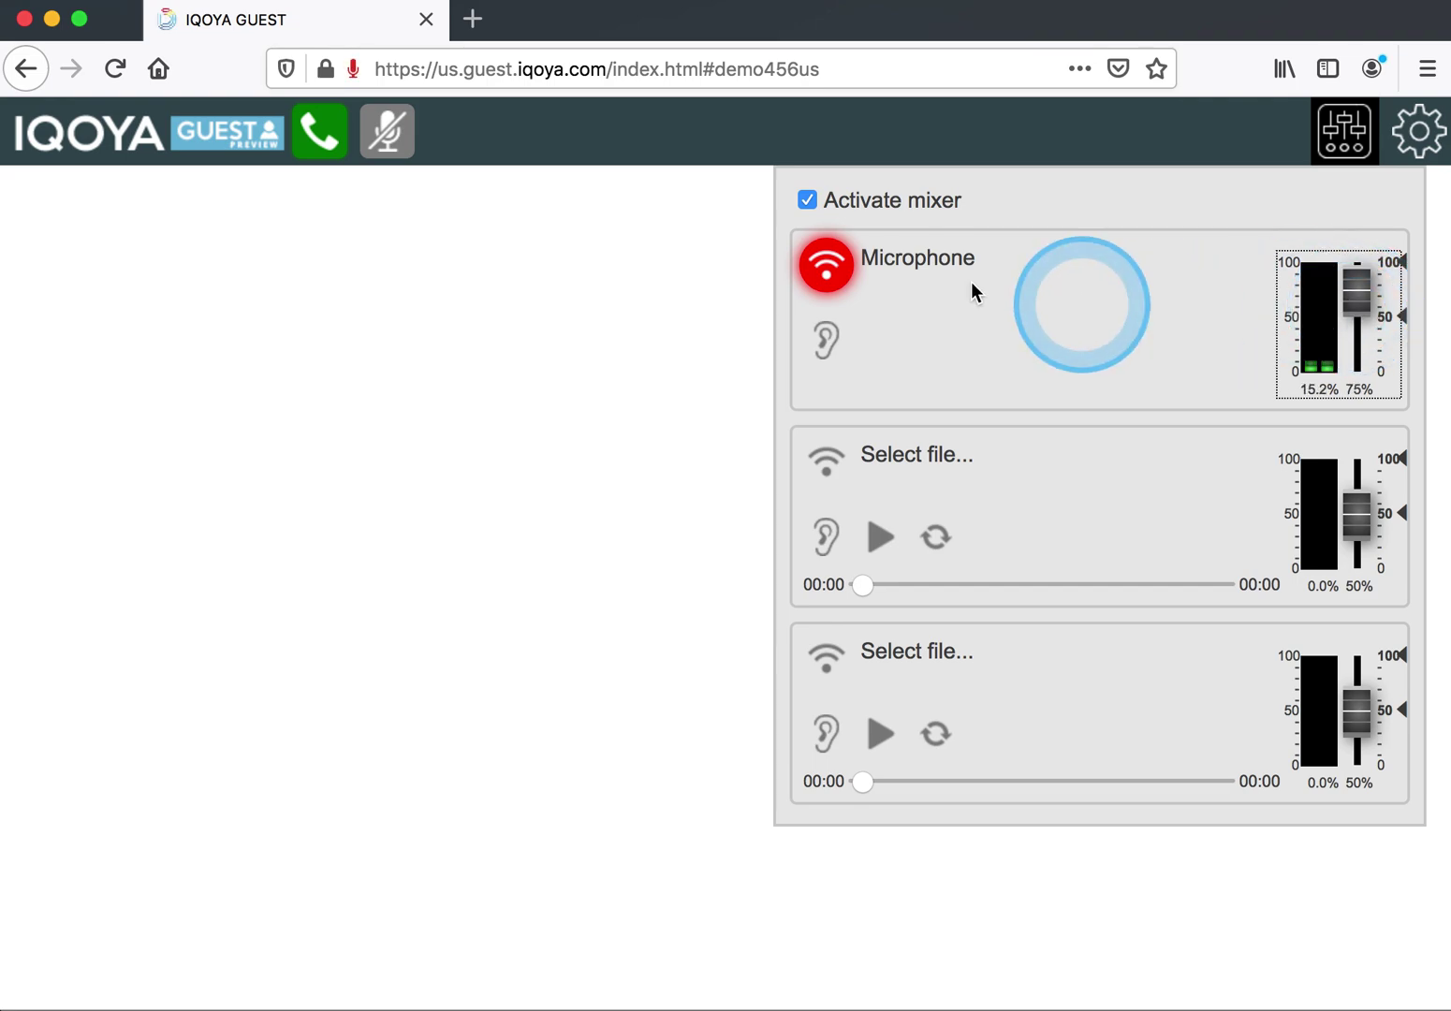
pyautogui.click(848, 277)
pyautogui.click(846, 280)
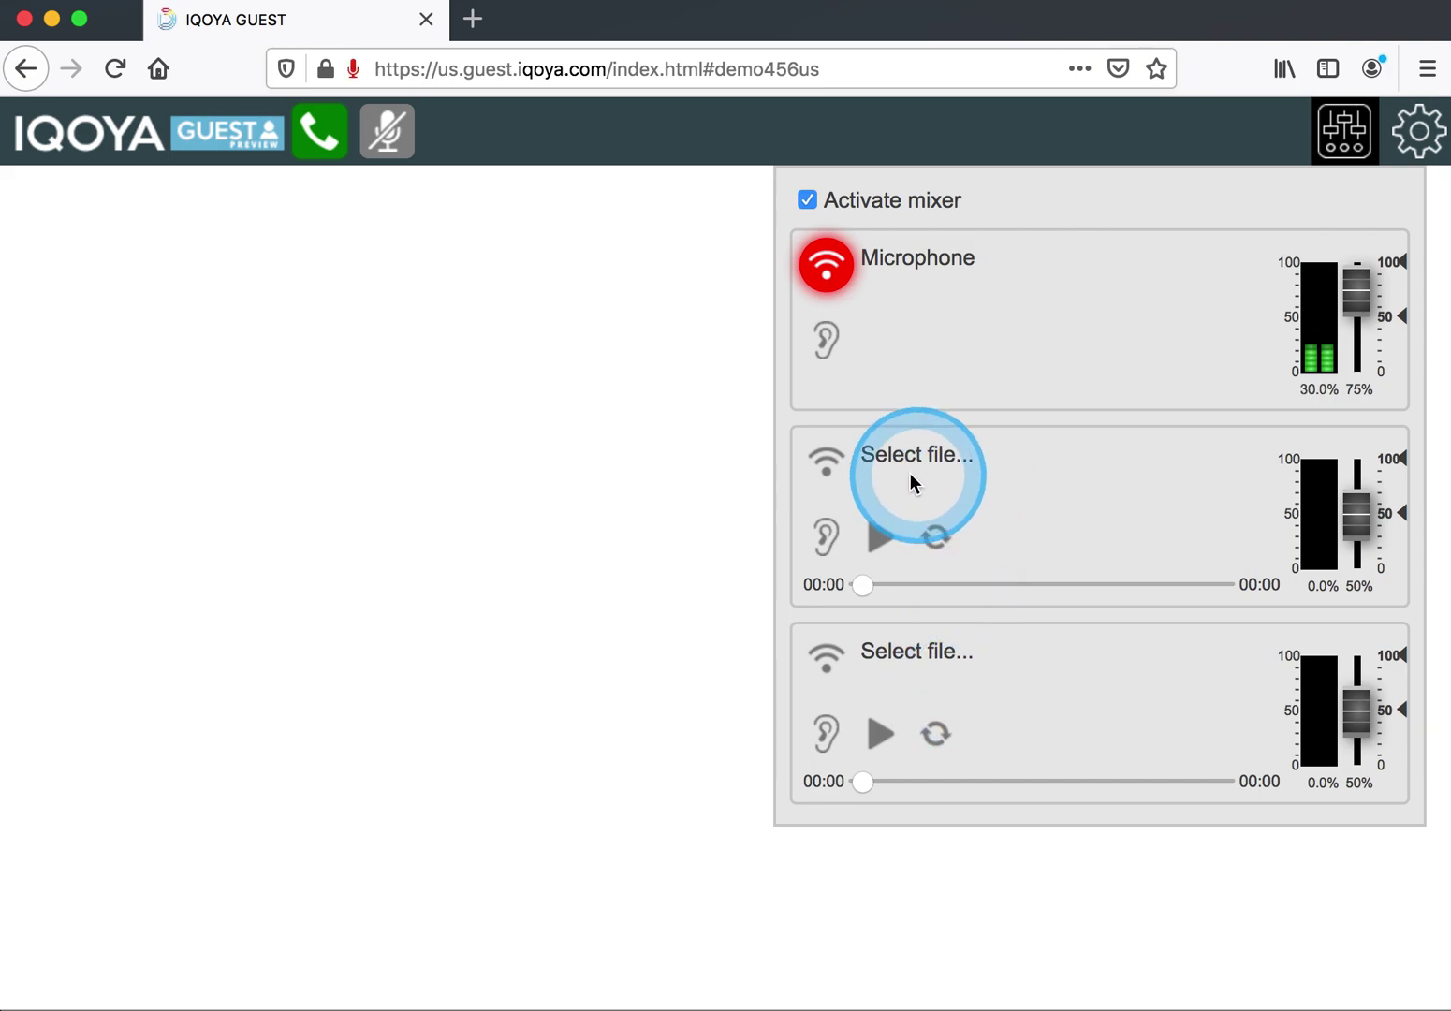
pyautogui.click(927, 457)
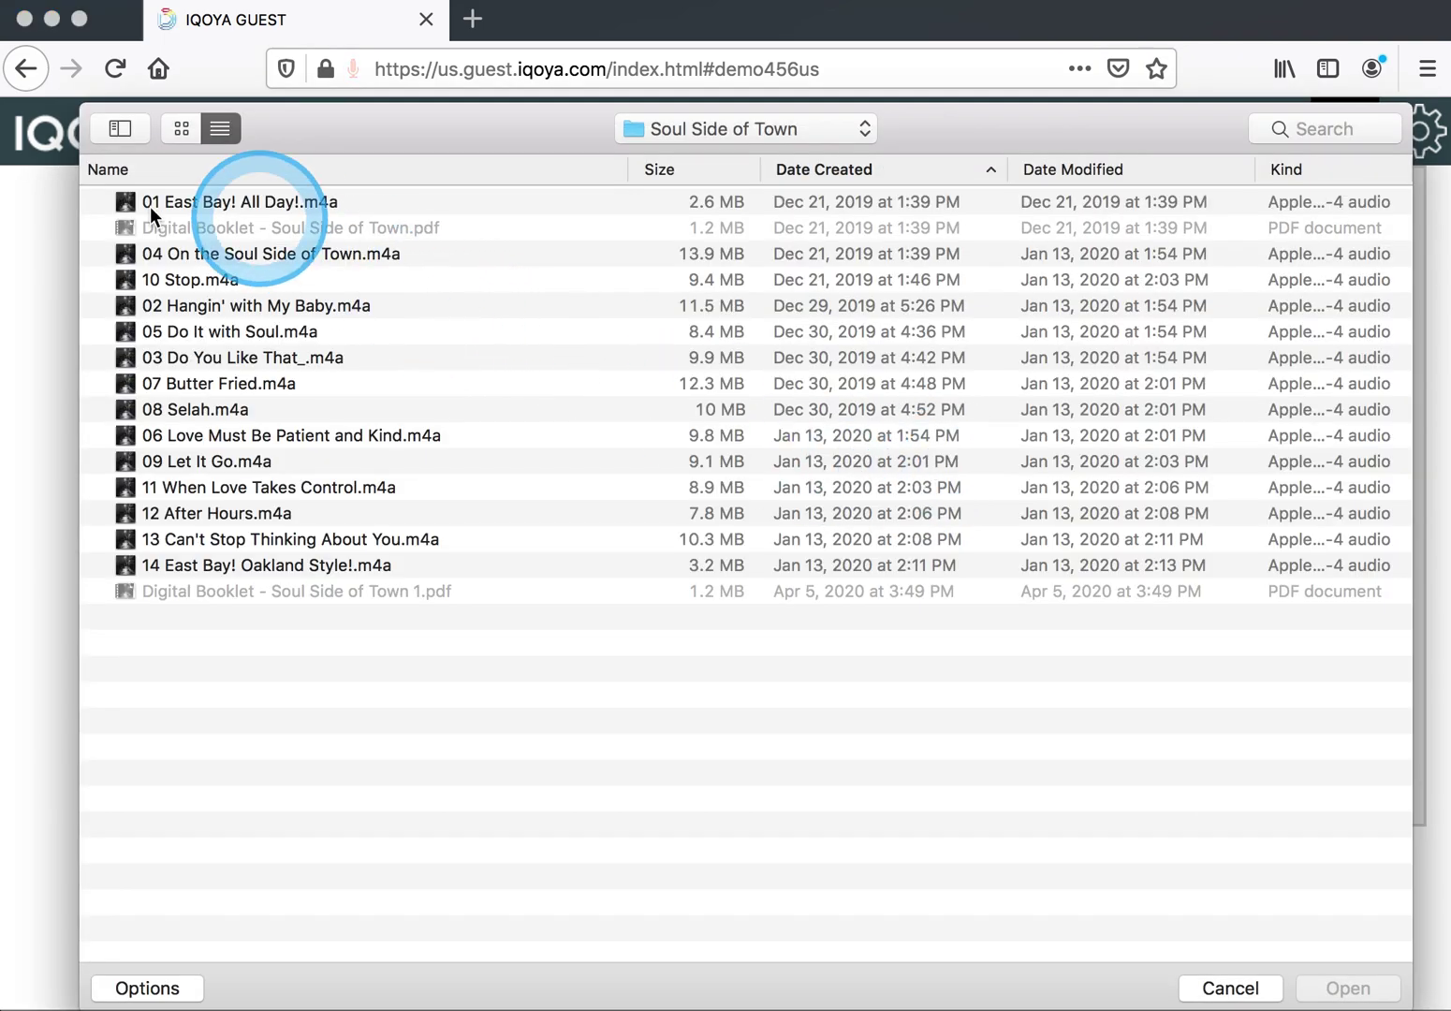
# Put 10 Stop.m4a in mixer slot two and 11 When Love Takes Control.m4a in slot three.
pyautogui.click(182, 279)
pyautogui.click(1348, 988)
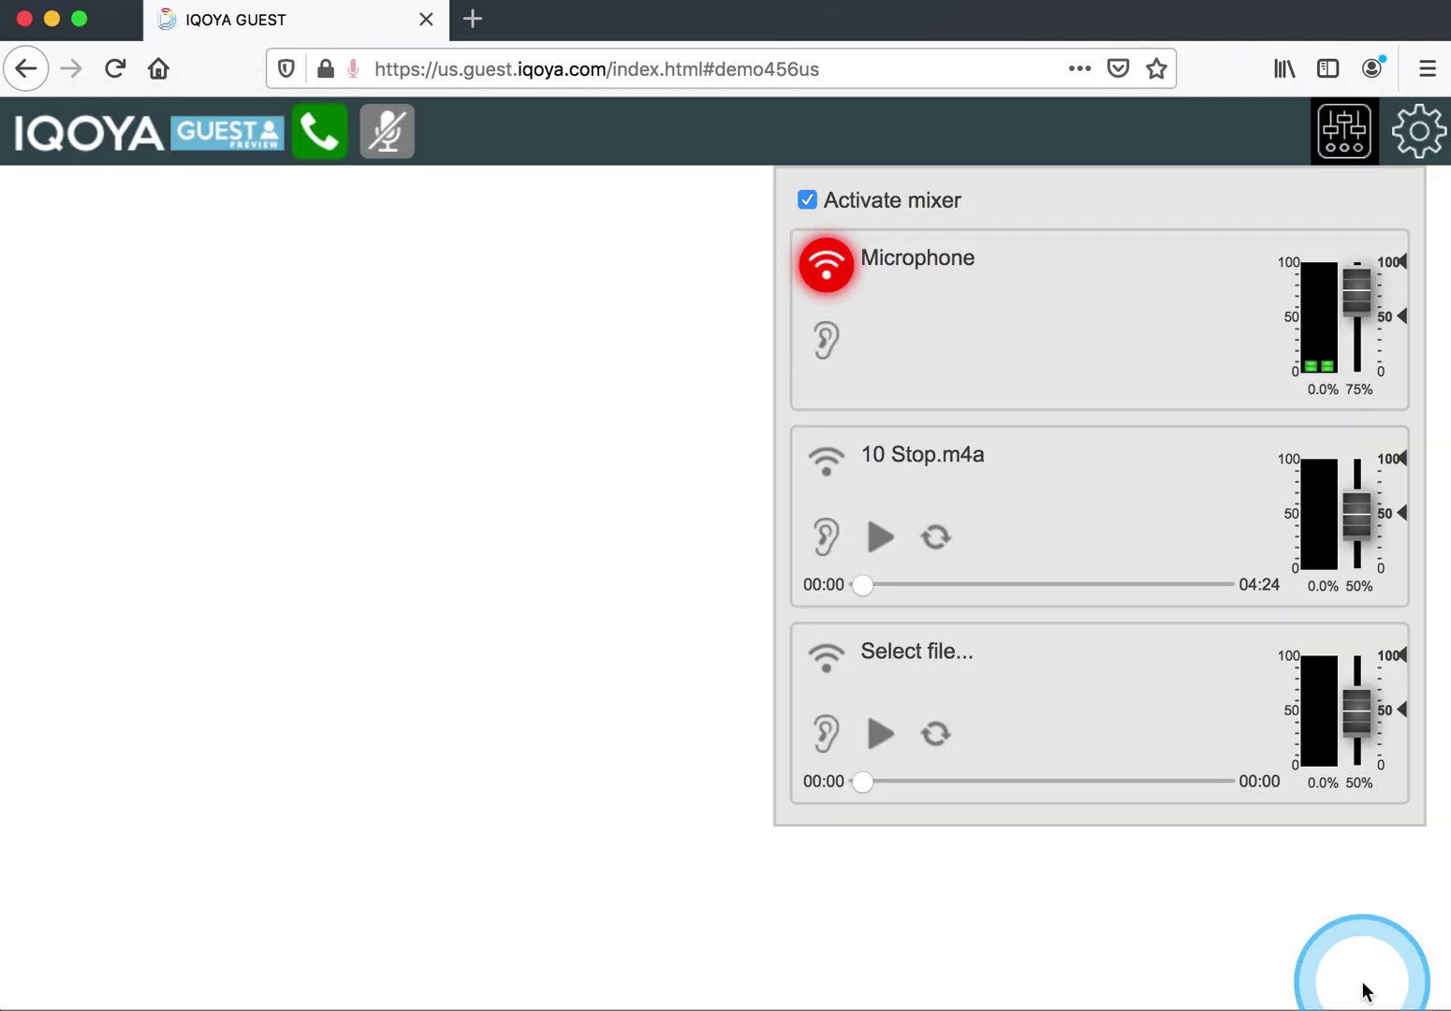
pyautogui.click(907, 667)
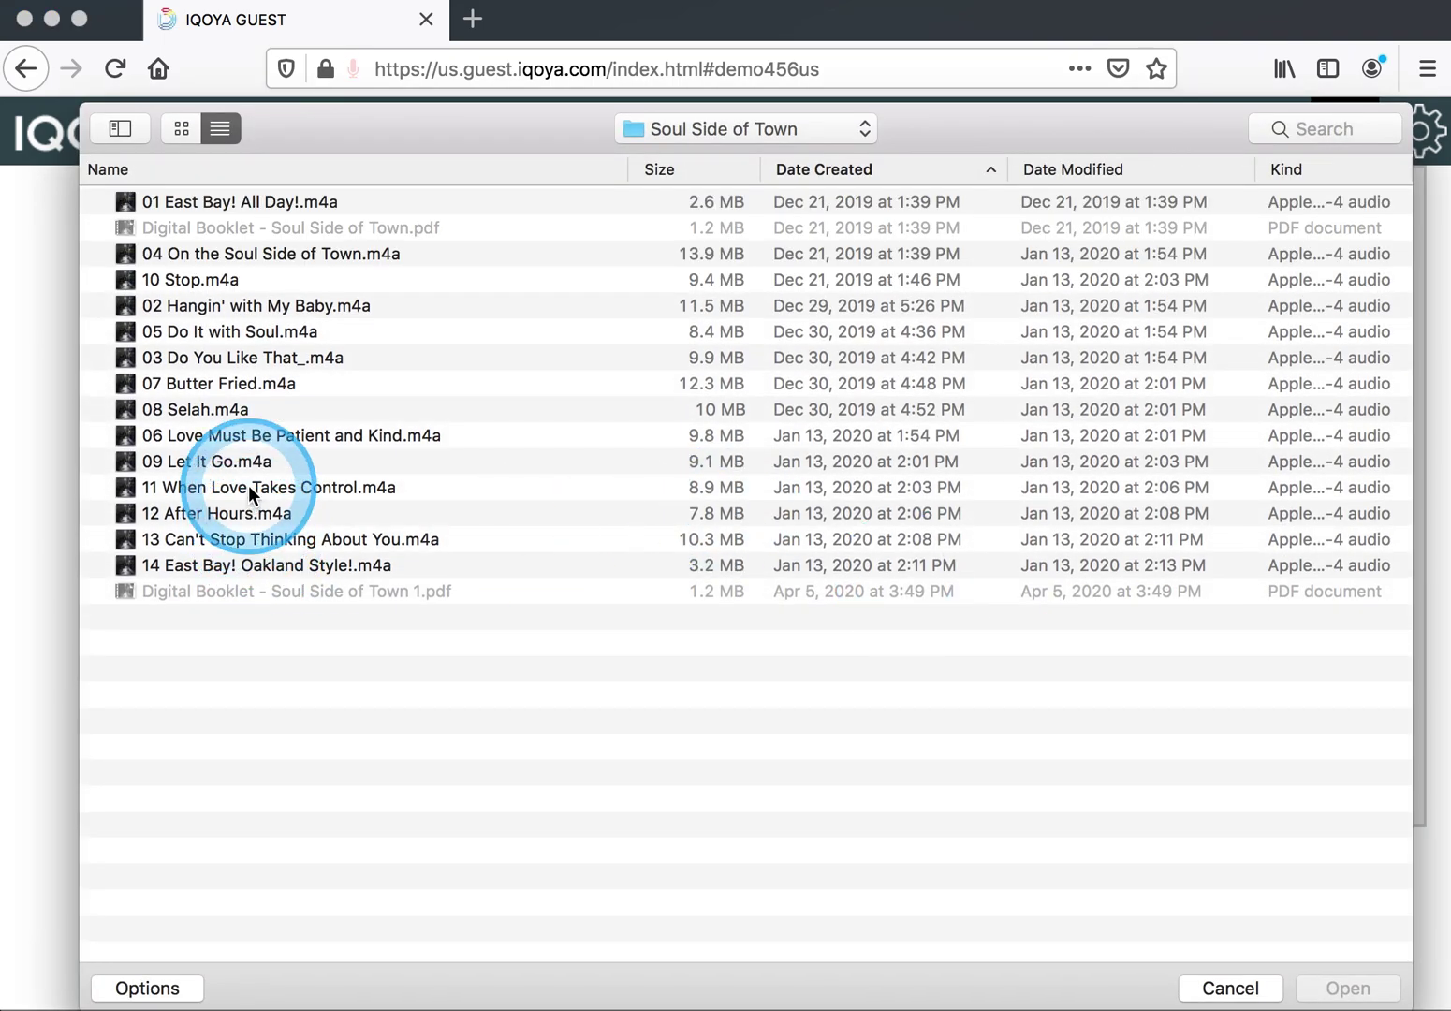
pyautogui.doubleClick(248, 486)
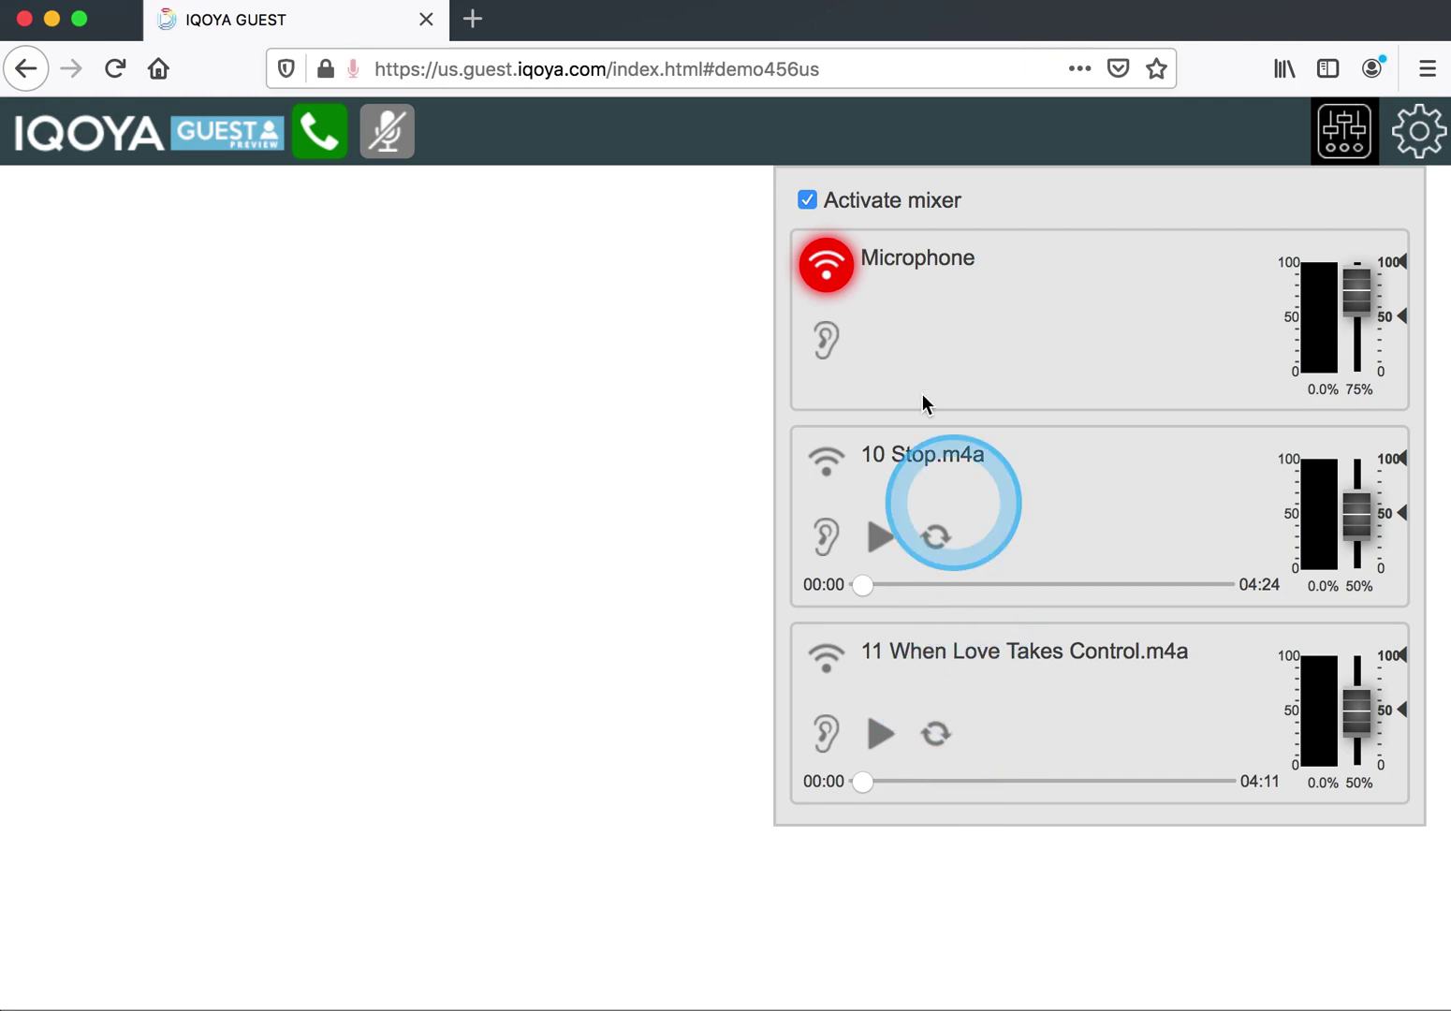
# Toggle the on-air state of both file channels, leaving 10 Stop.m4a off air.
pyautogui.click(827, 460)
pyautogui.click(830, 664)
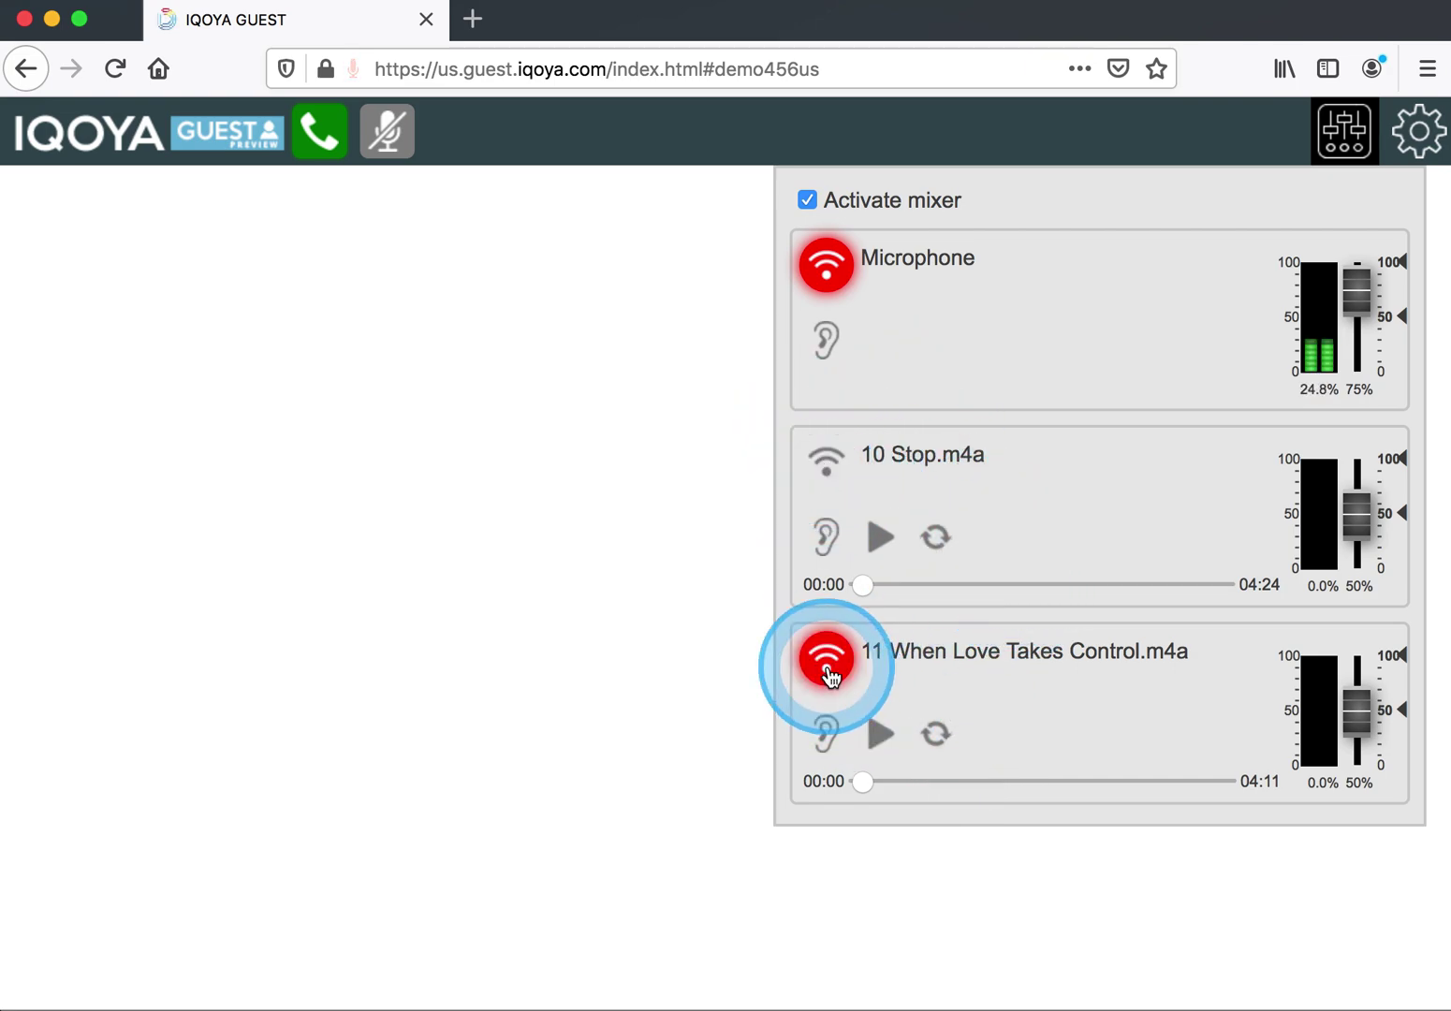
pyautogui.click(826, 463)
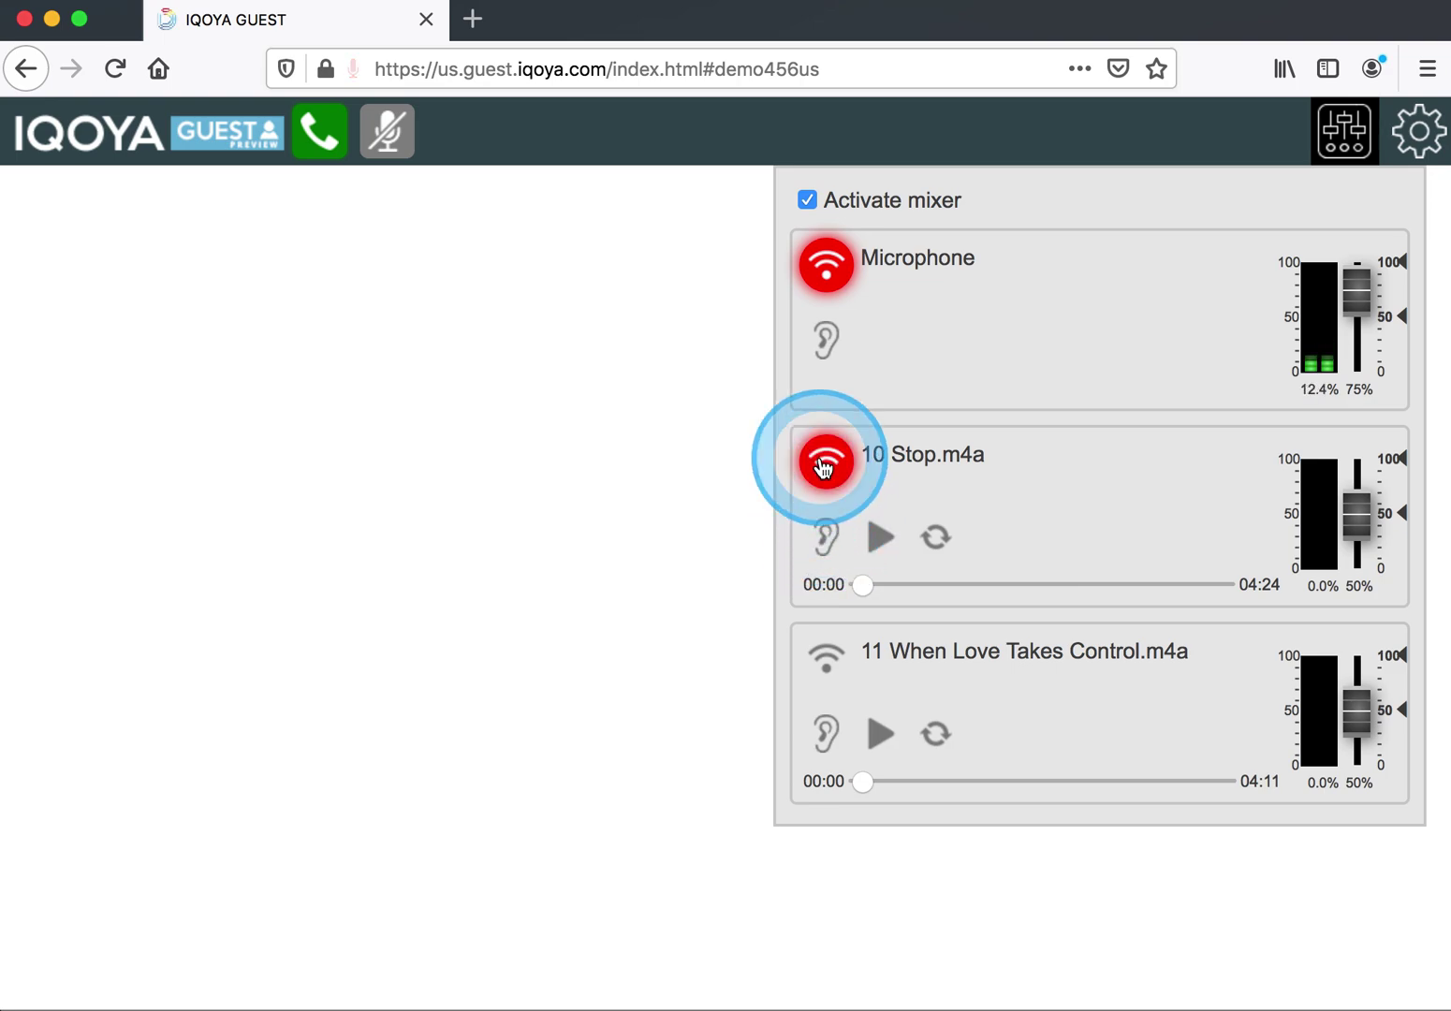
pyautogui.click(825, 663)
# Turn on local monitoring for the microphone and for 10 Stop.m4a.
pyautogui.click(828, 340)
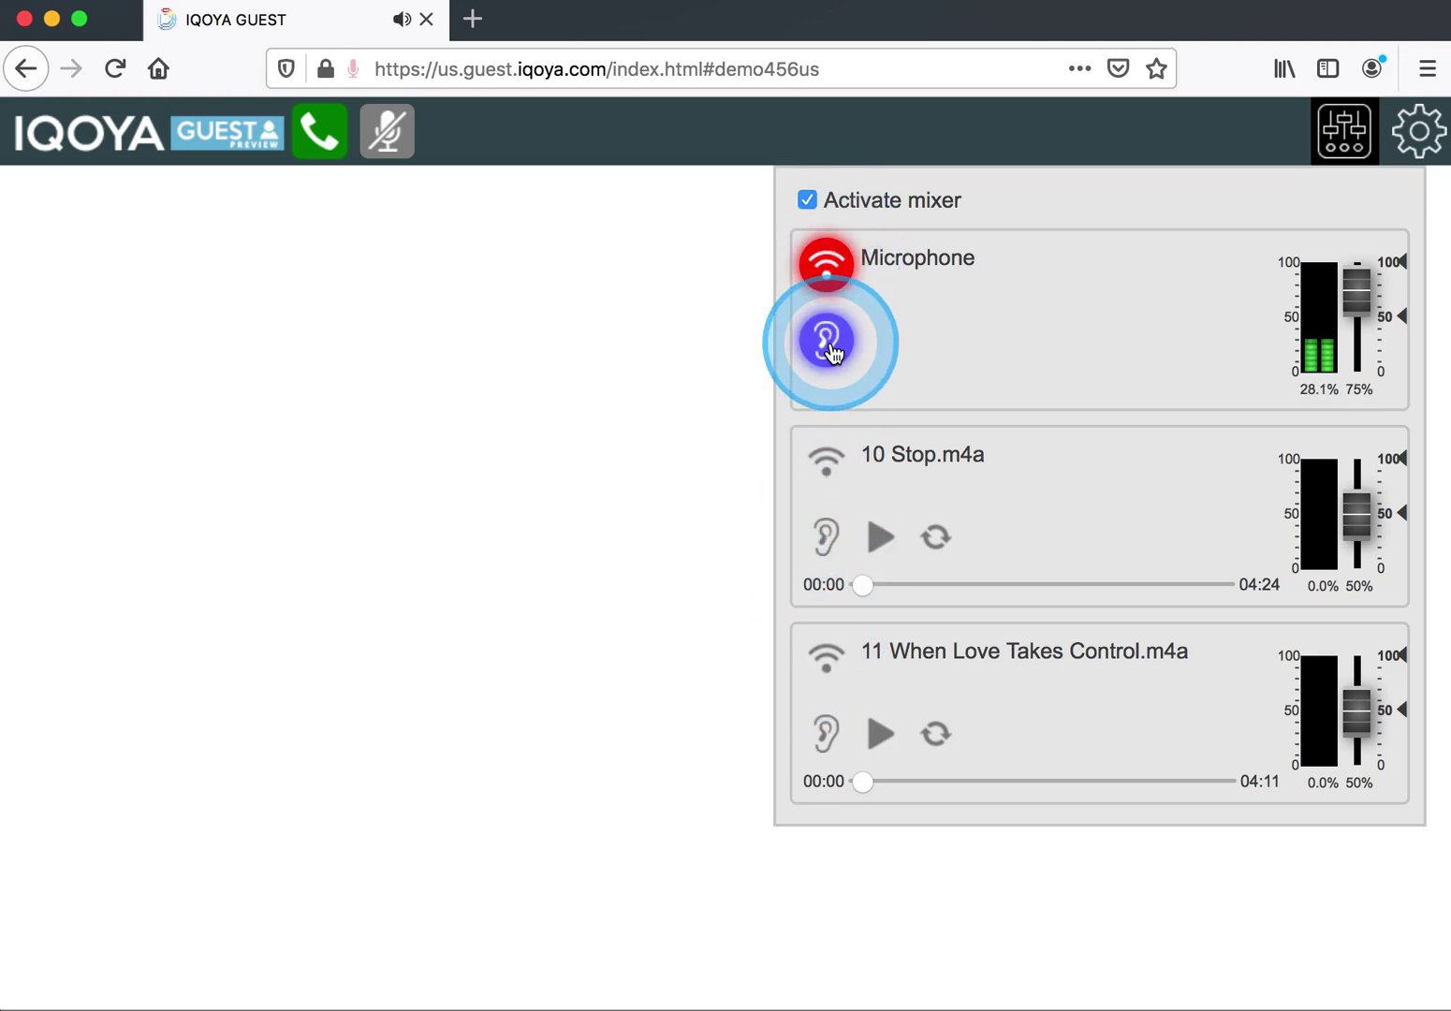
pyautogui.click(828, 536)
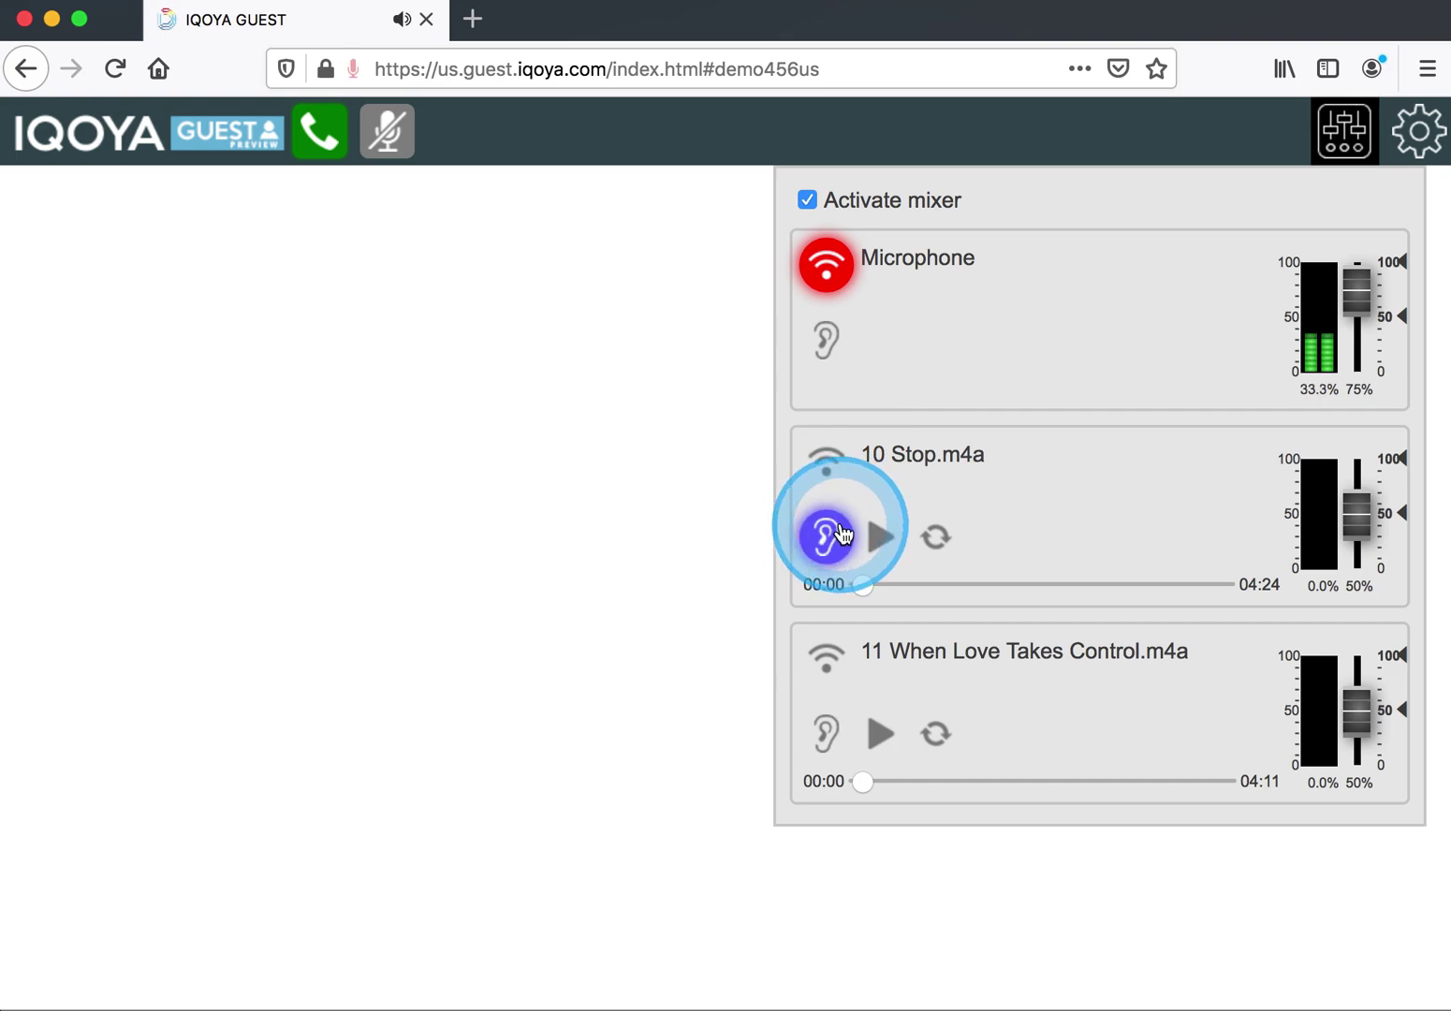
pyautogui.click(833, 537)
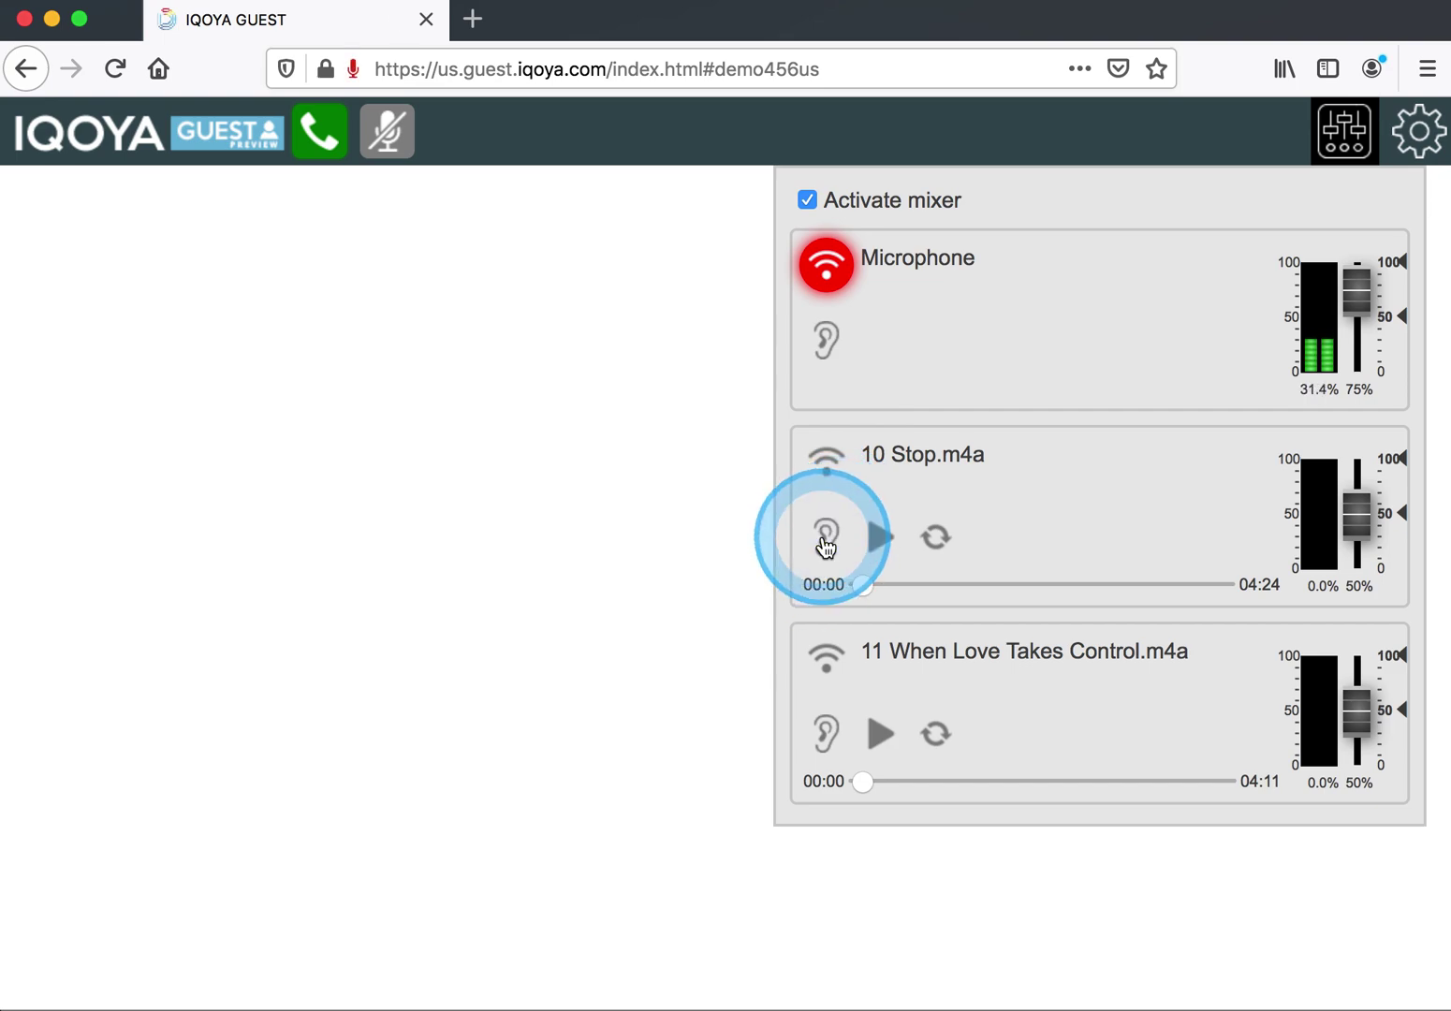
pyautogui.click(879, 539)
pyautogui.click(831, 552)
pyautogui.click(828, 537)
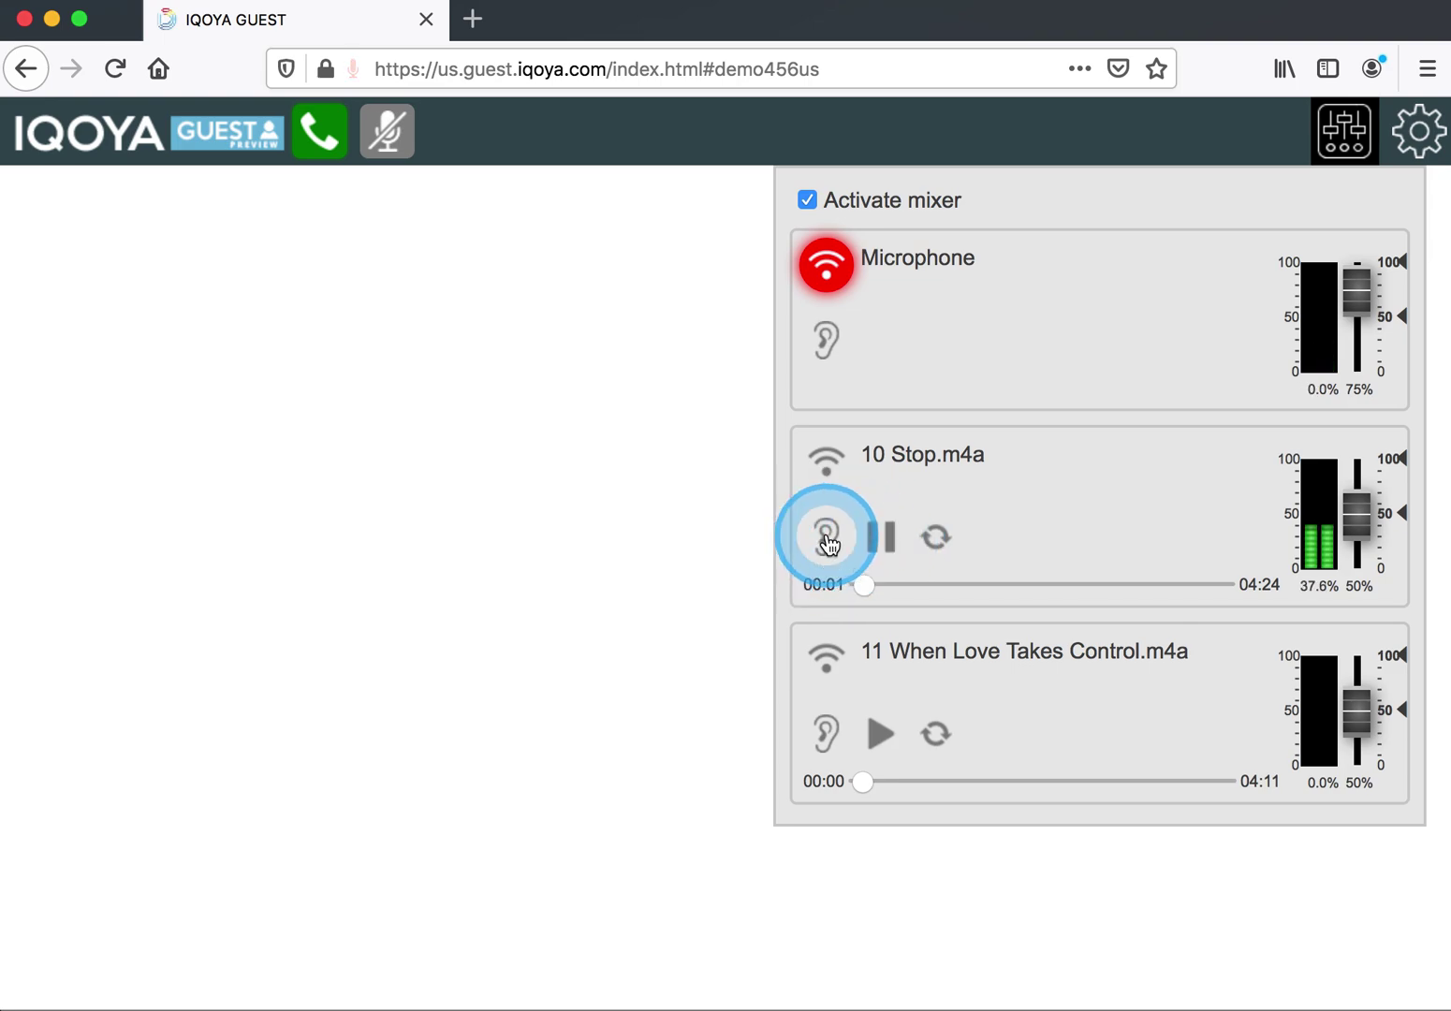
# Raise 10 Stop.m4a to 60%, pause it at 00:05, and toggle looping on both tracks.
pyautogui.moveTo(1320, 537); pyautogui.dragTo(1357, 514)
pyautogui.click(828, 539)
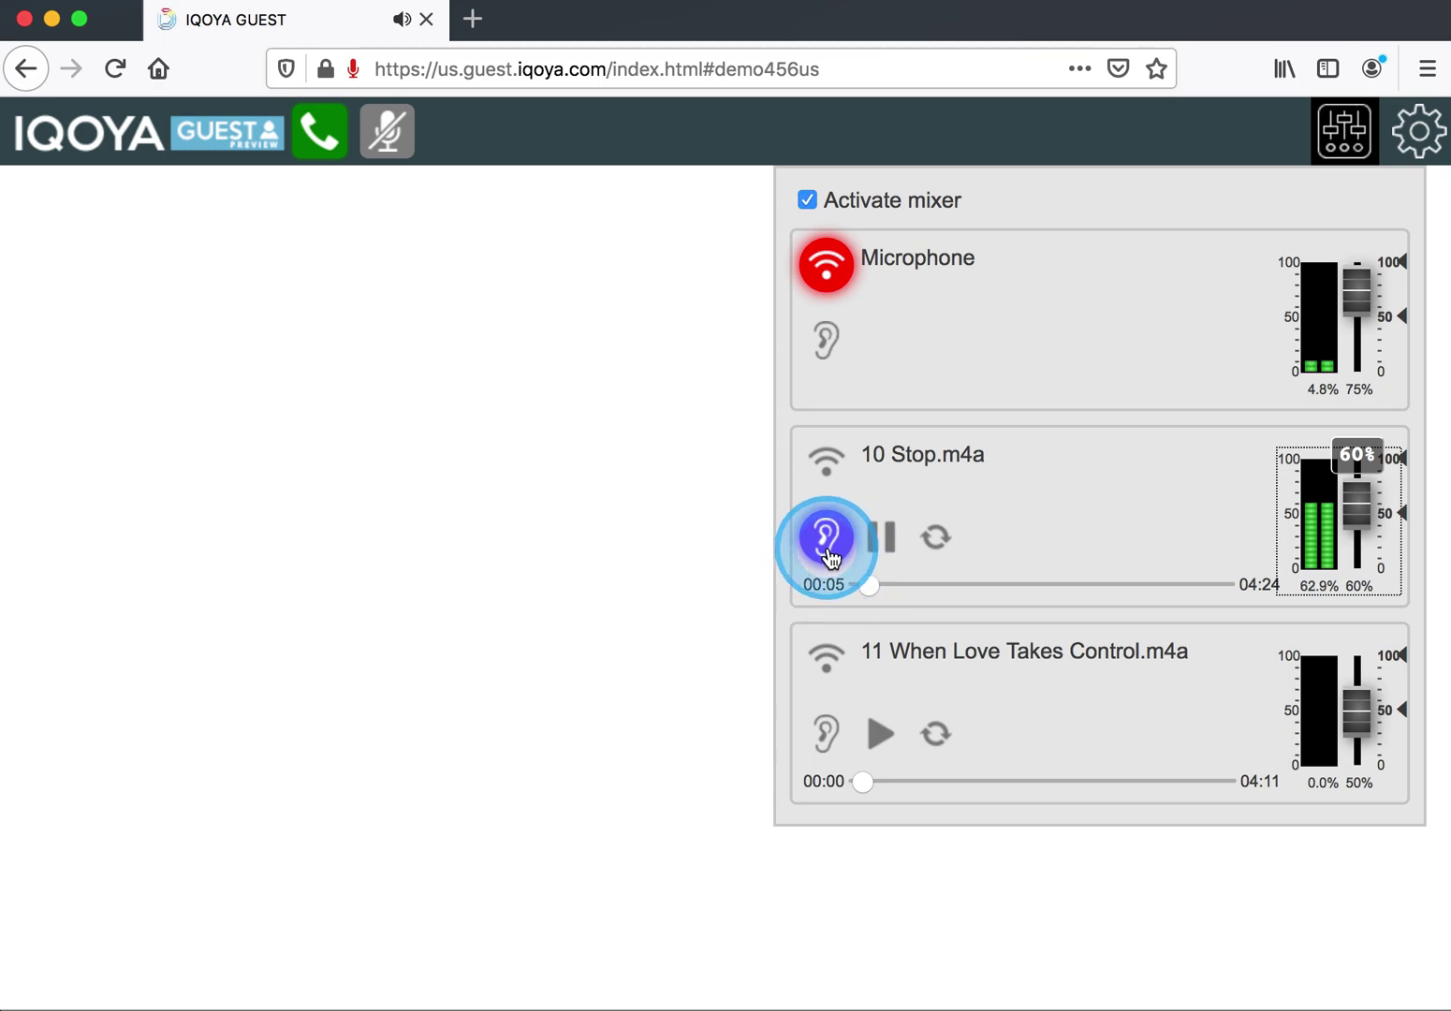
pyautogui.click(897, 546)
pyautogui.click(933, 537)
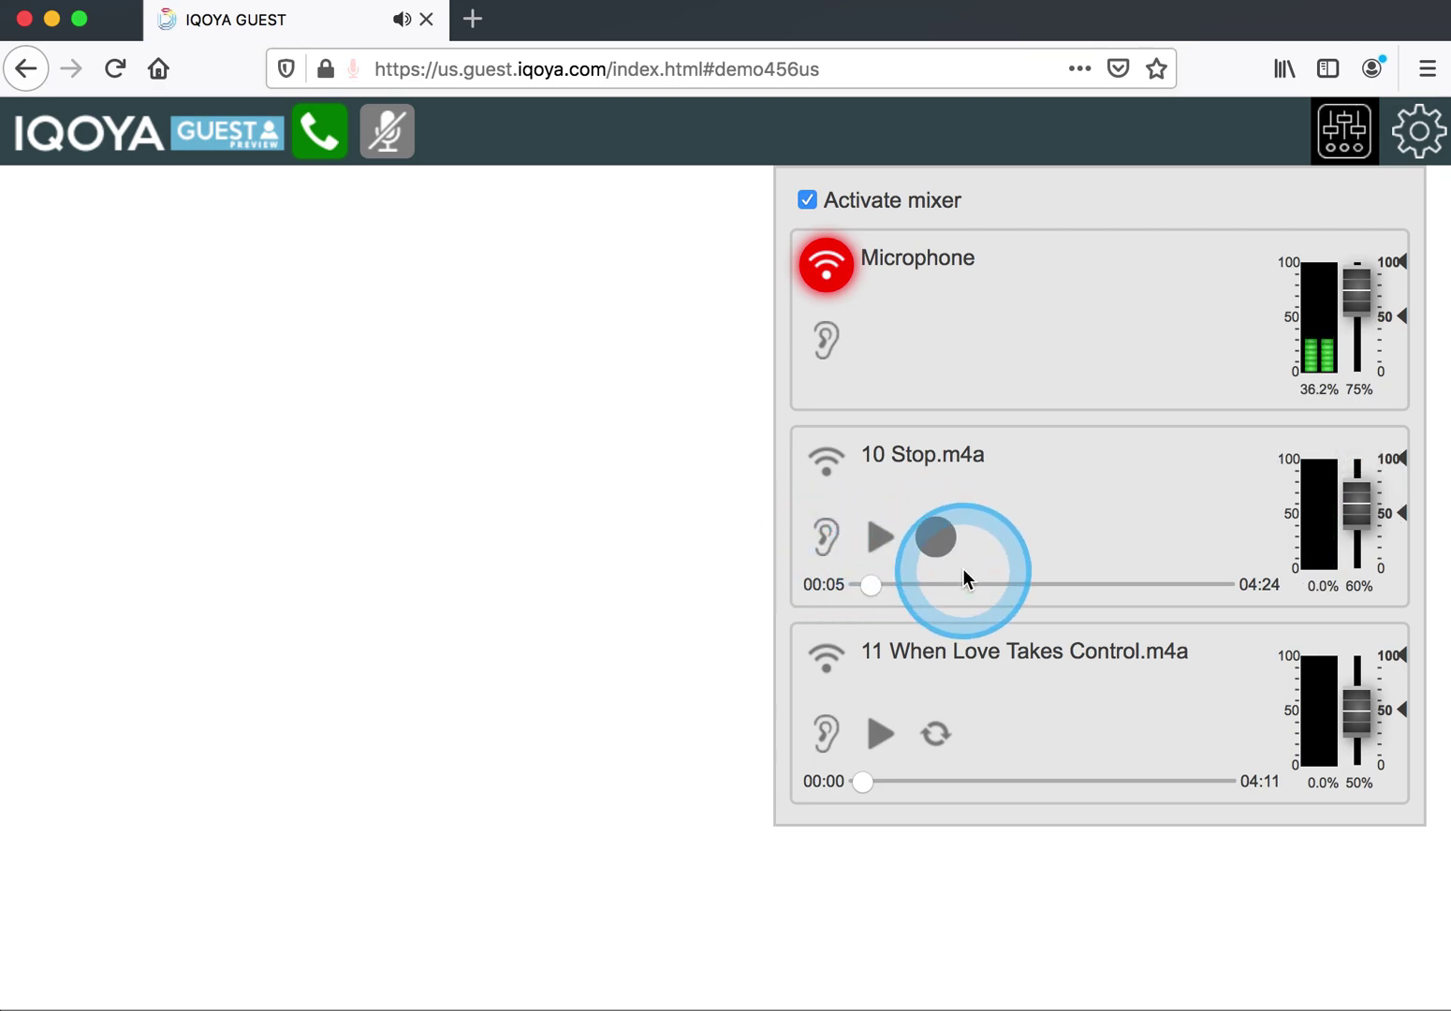
pyautogui.click(939, 745)
pyautogui.click(937, 739)
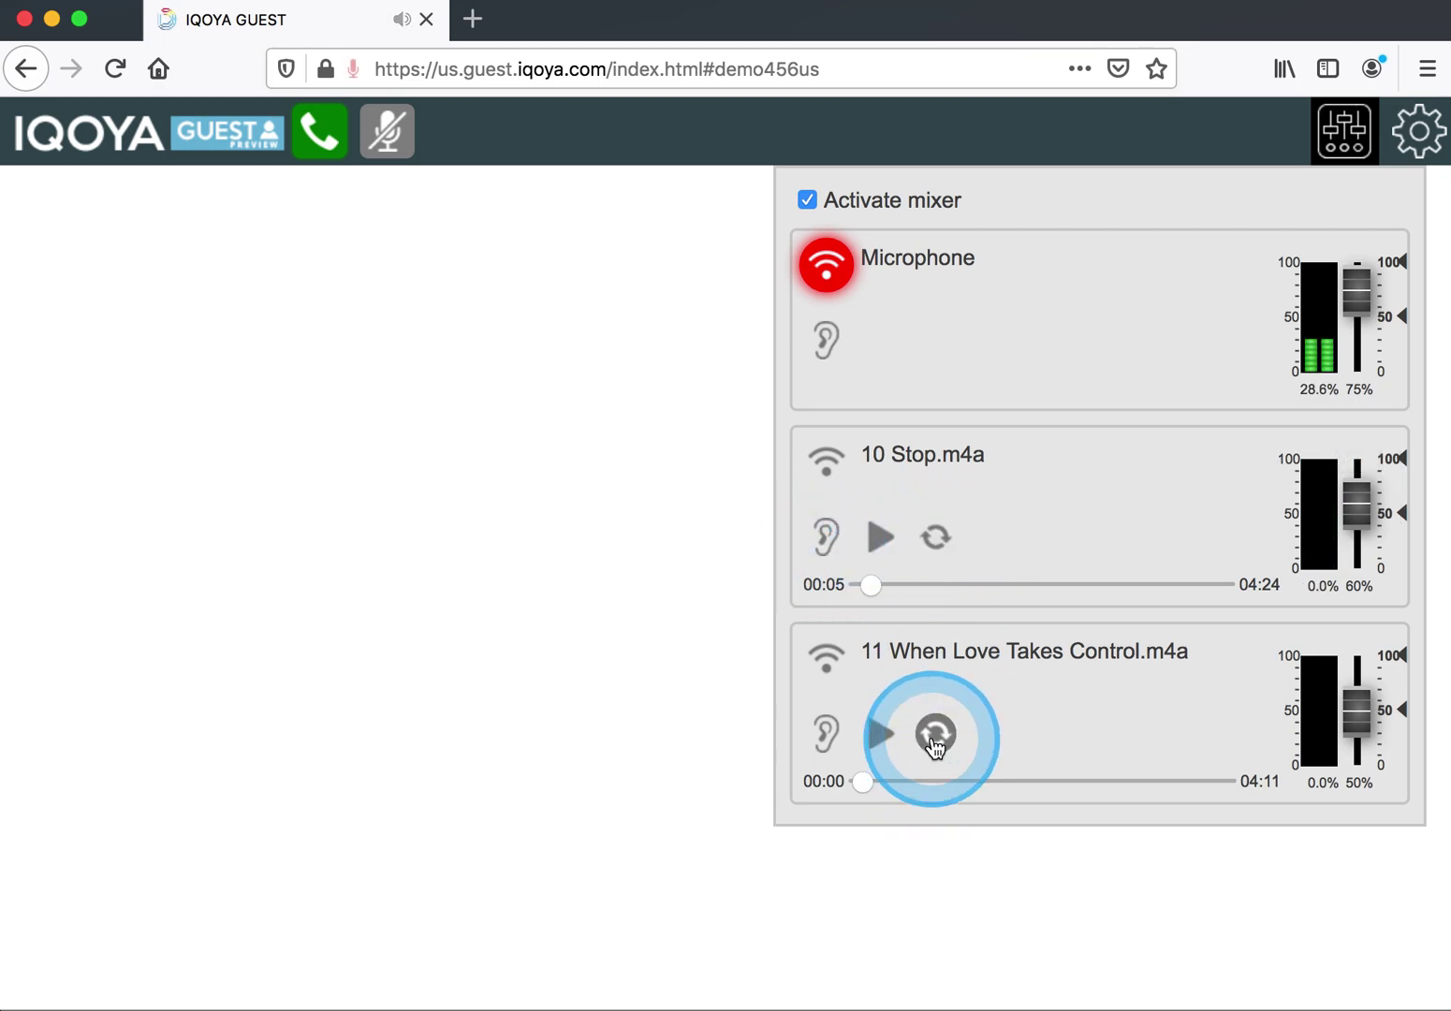
pyautogui.click(1019, 549)
pyautogui.click(554, 435)
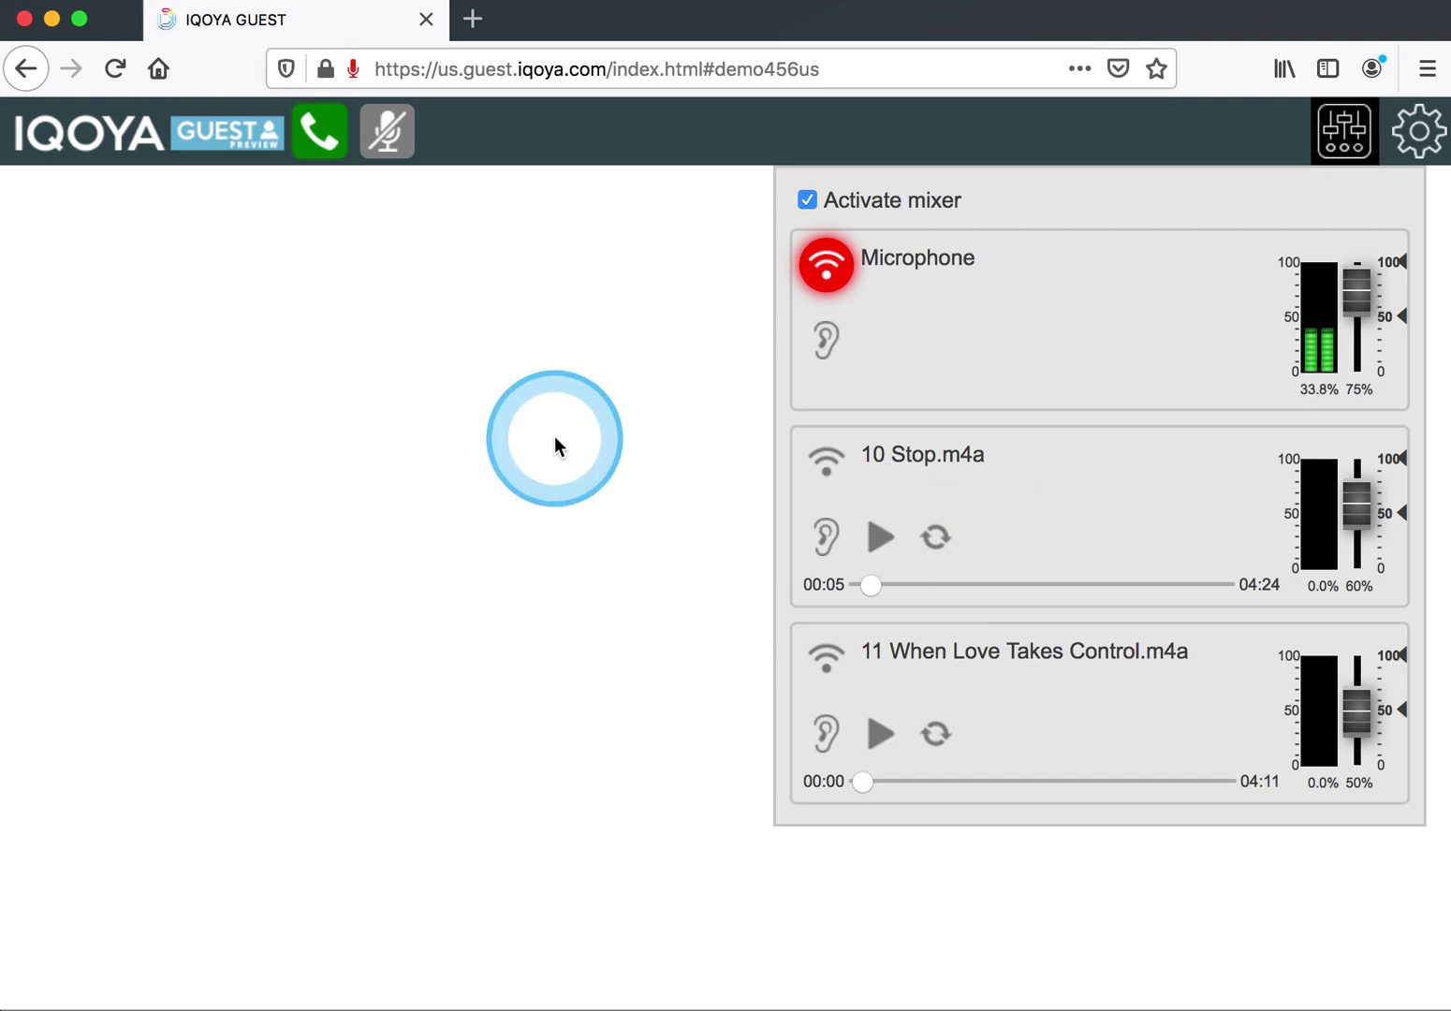
# Place the call so it connects with the microphone live and both tracks paused.
pyautogui.click(327, 154)
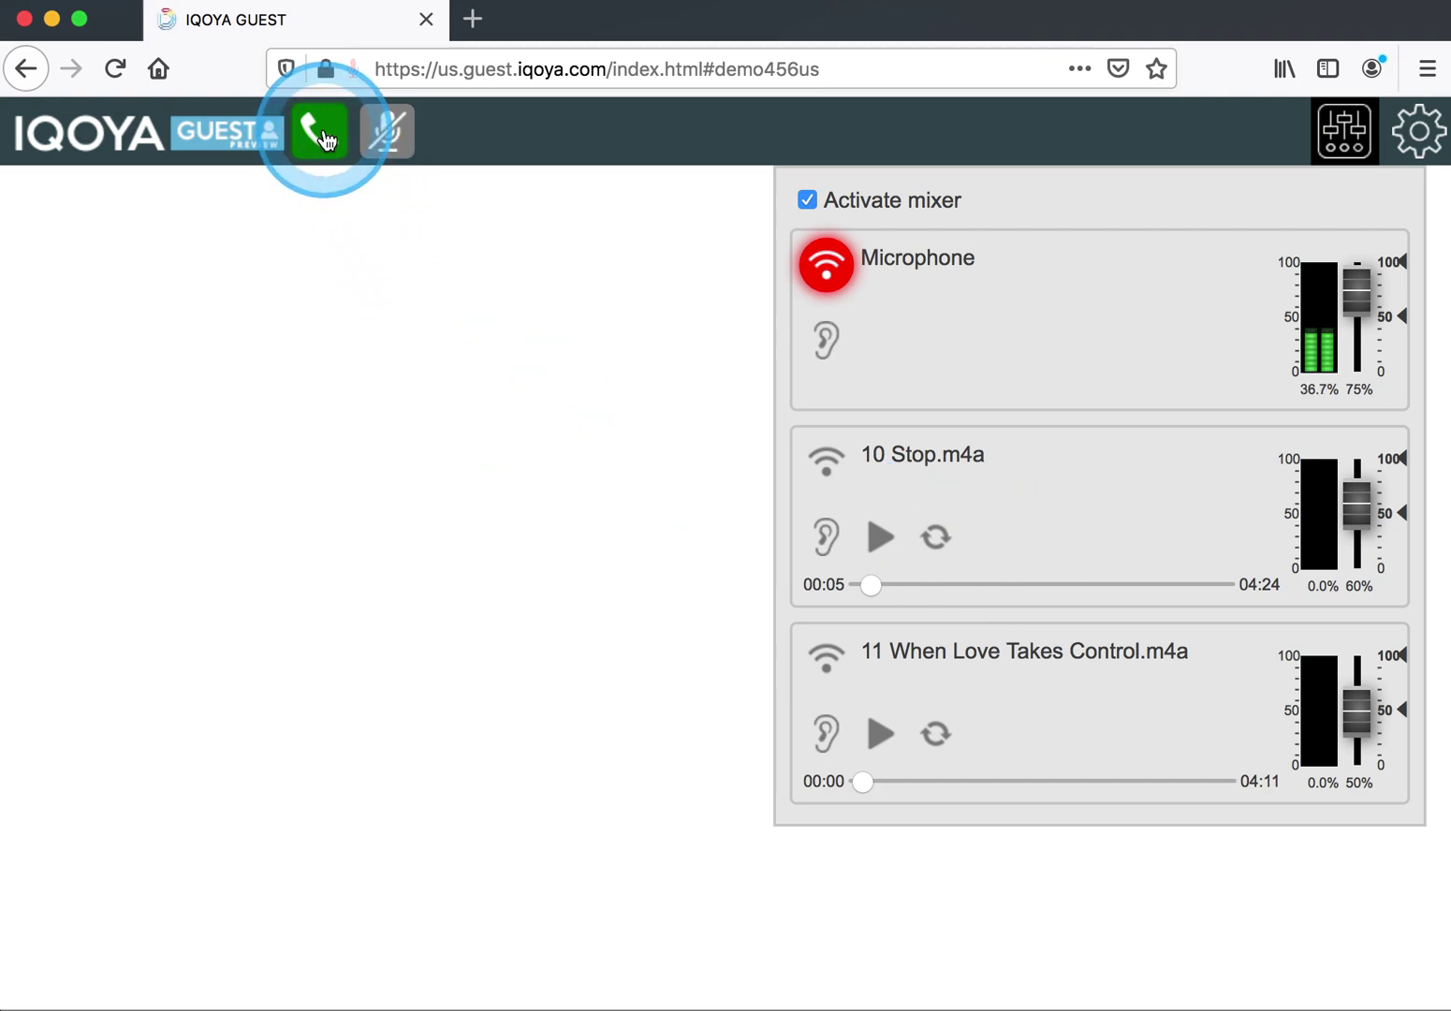
pyautogui.click(346, 314)
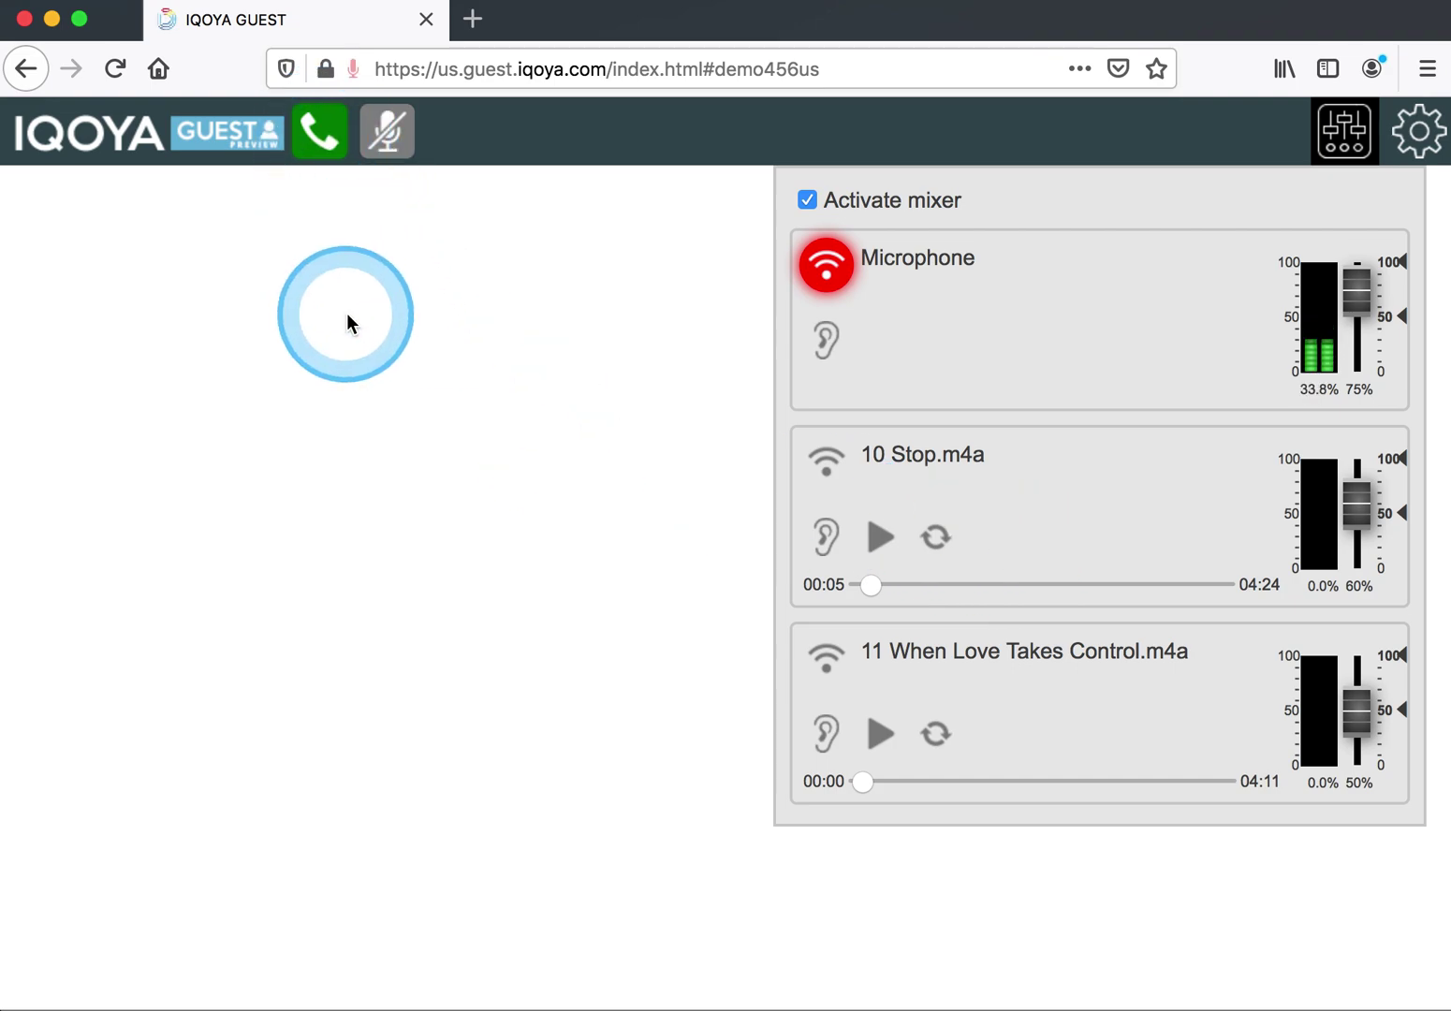
pyautogui.click(310, 161)
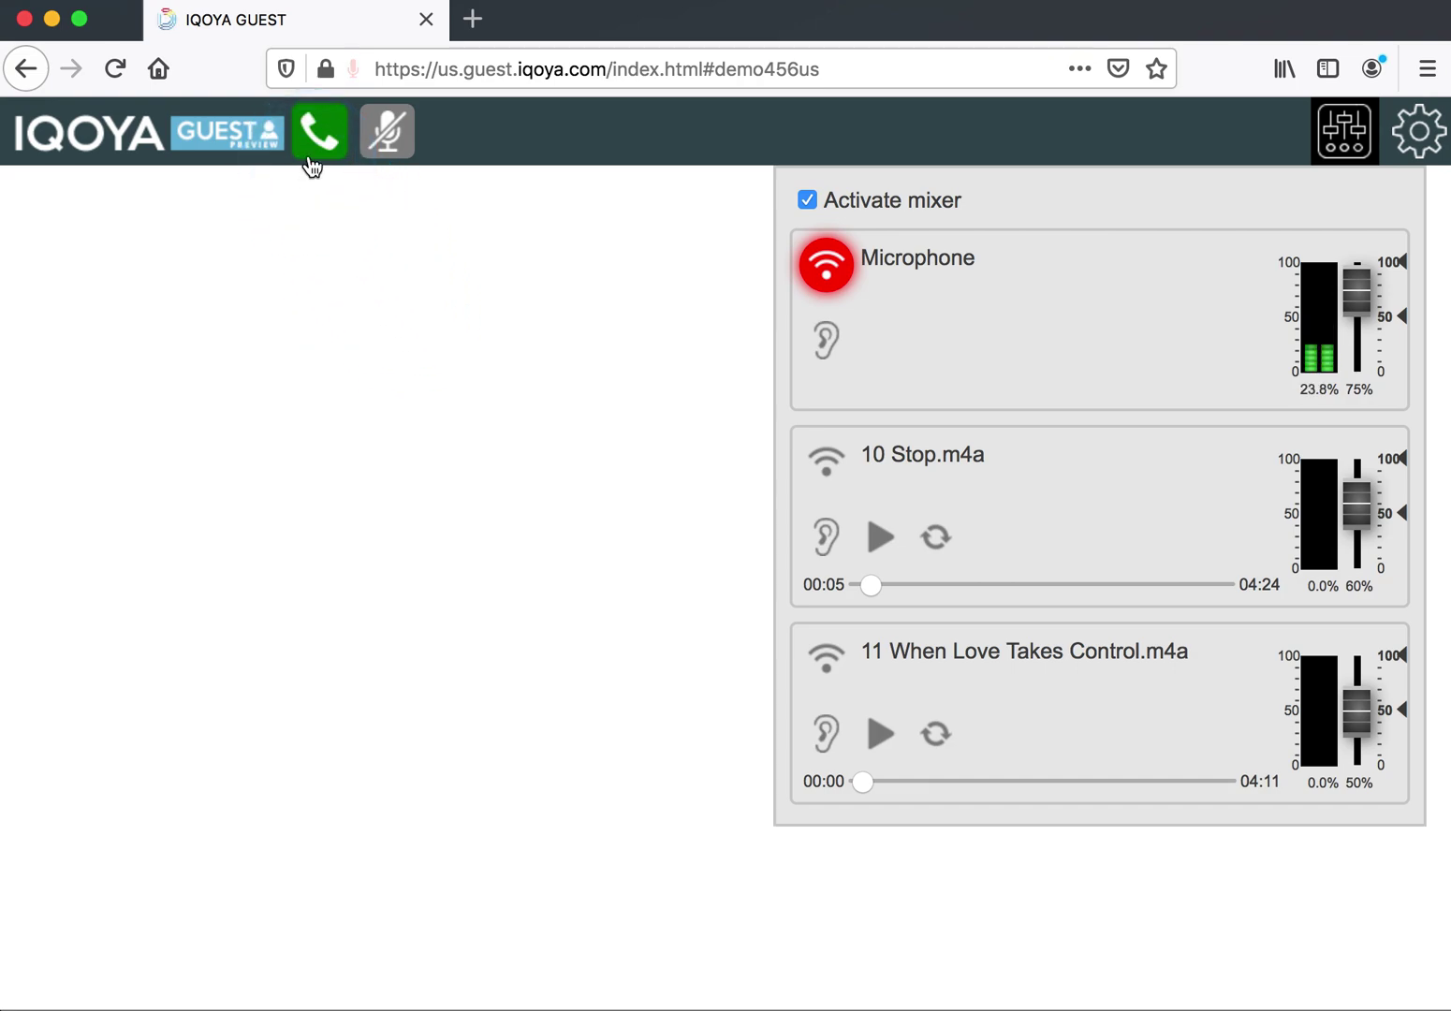
pyautogui.click(314, 158)
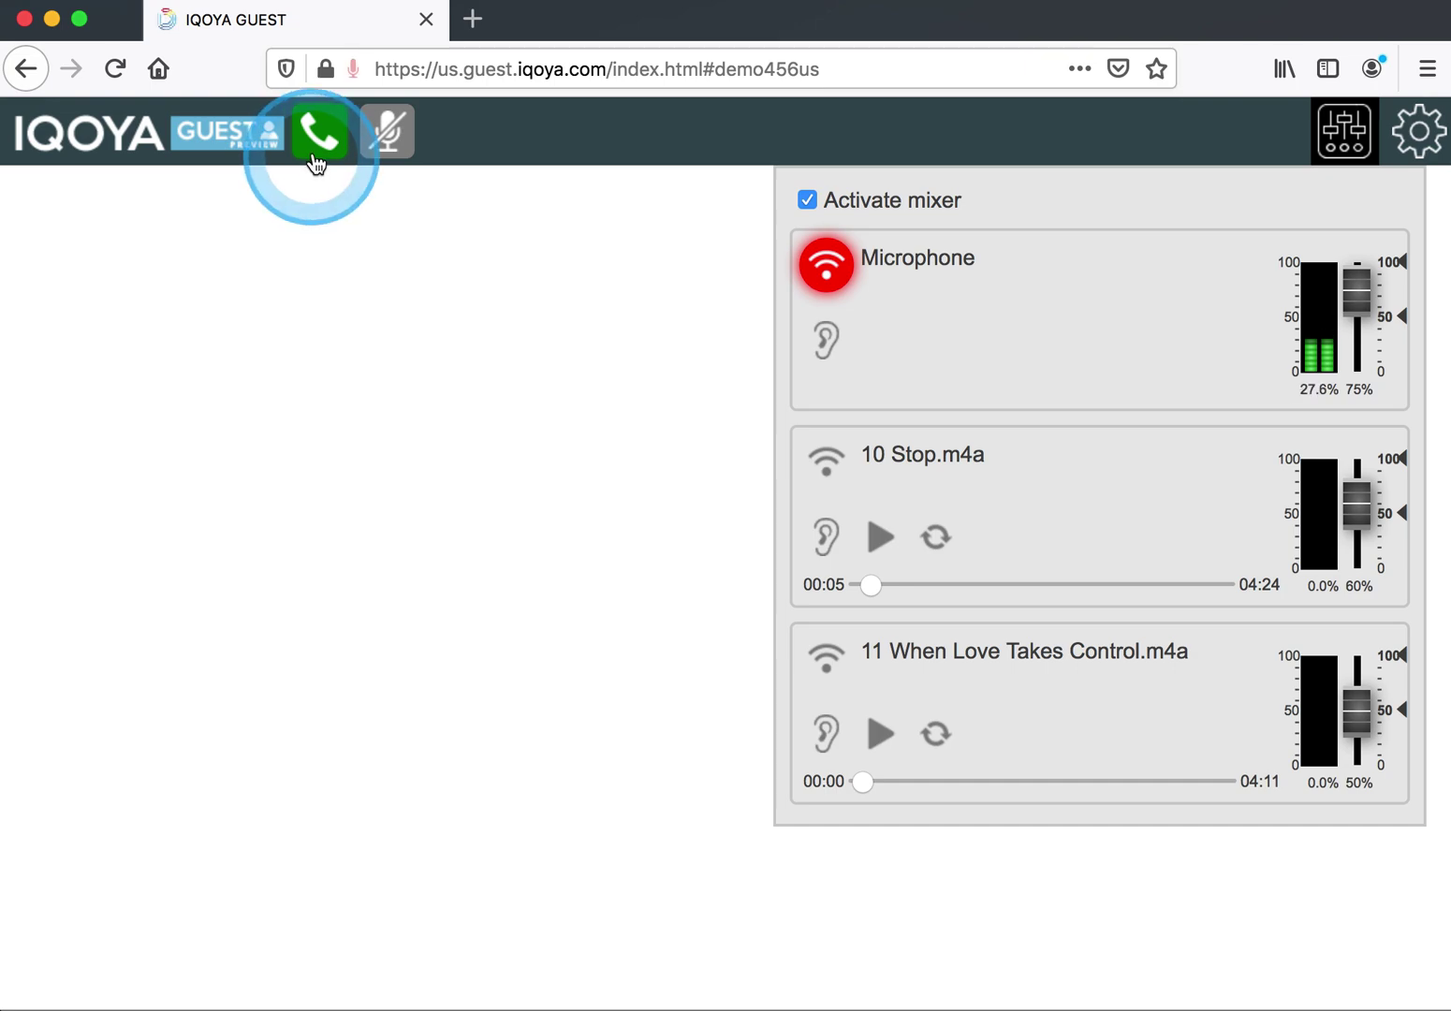
pyautogui.click(529, 431)
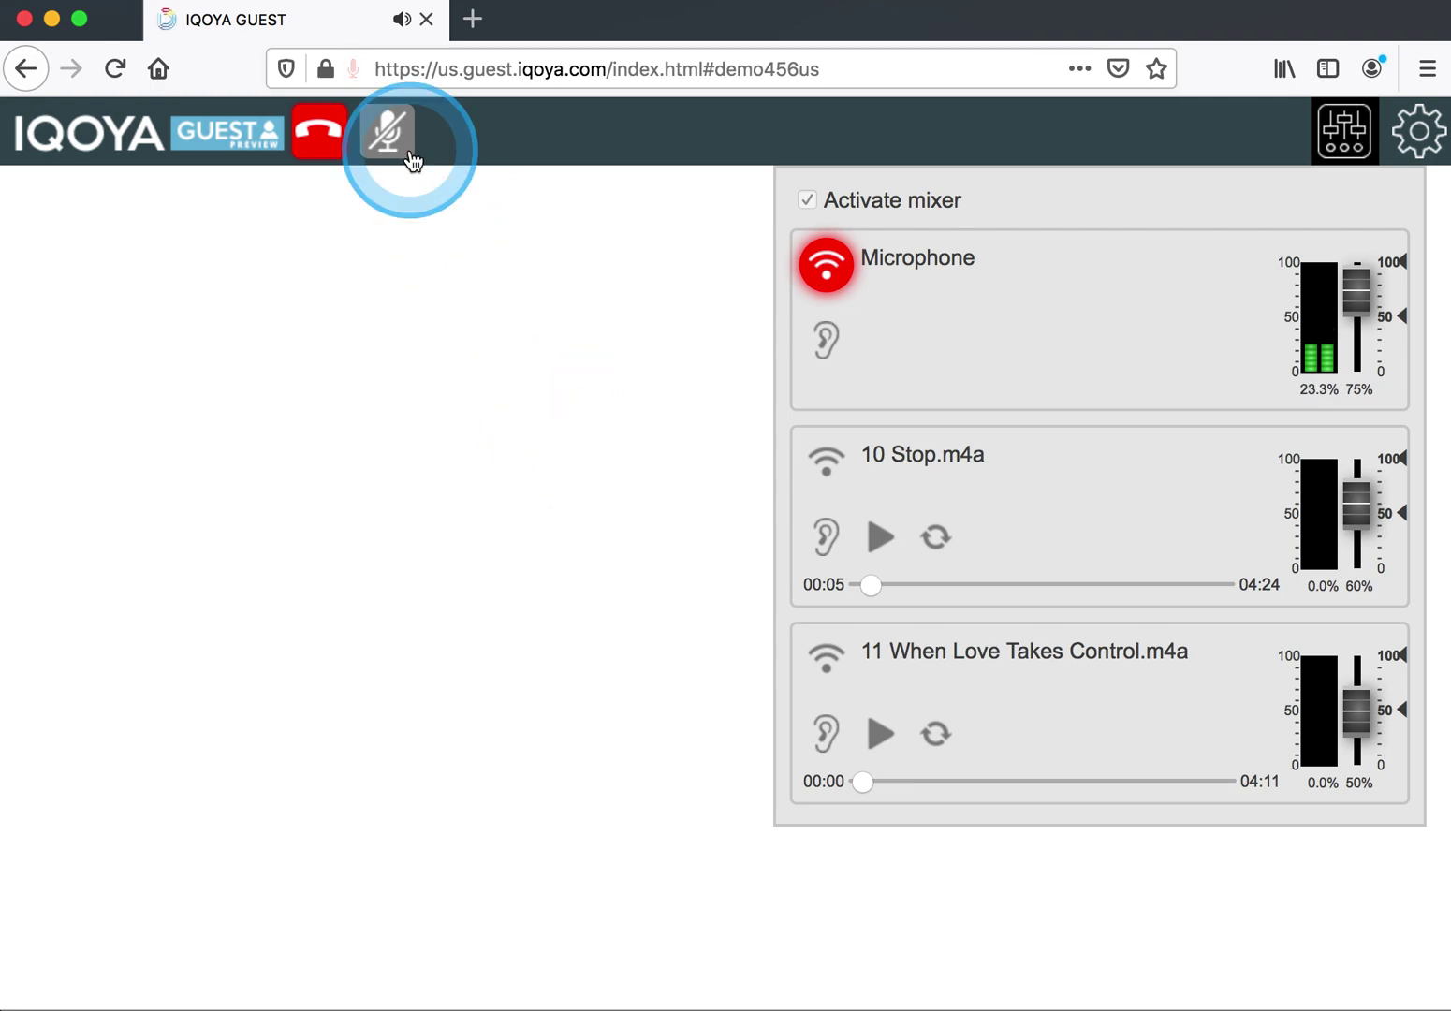
# Hang up, then play both tracks with 10 Stop.m4a on air at 49% and track 11 at 63%.
pyautogui.click(319, 141)
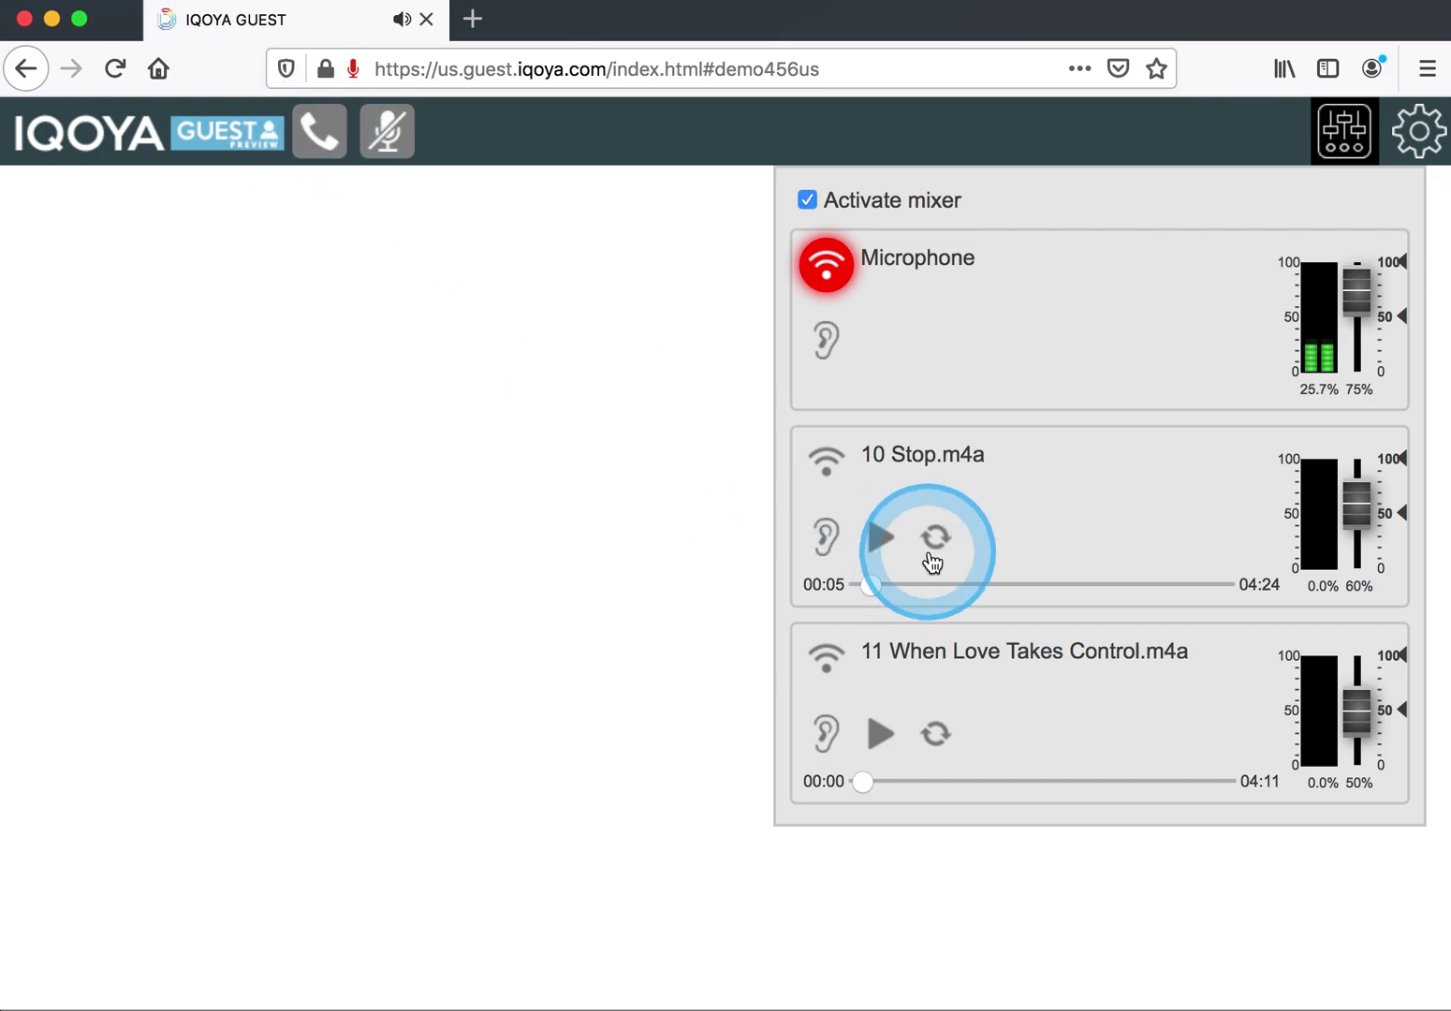
pyautogui.click(879, 543)
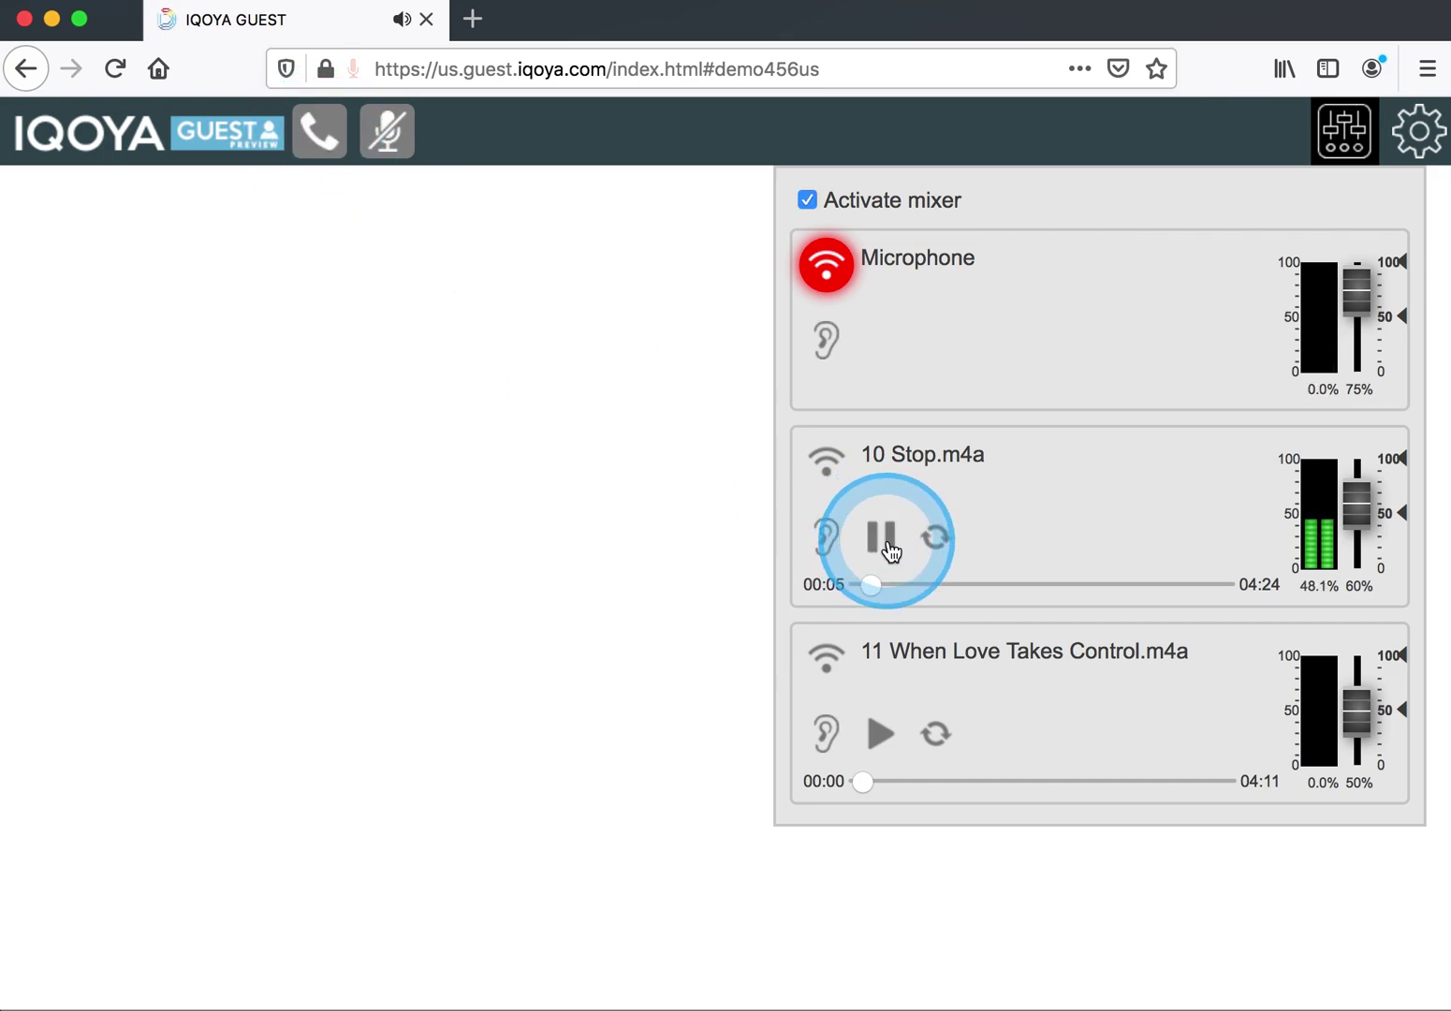
pyautogui.click(828, 468)
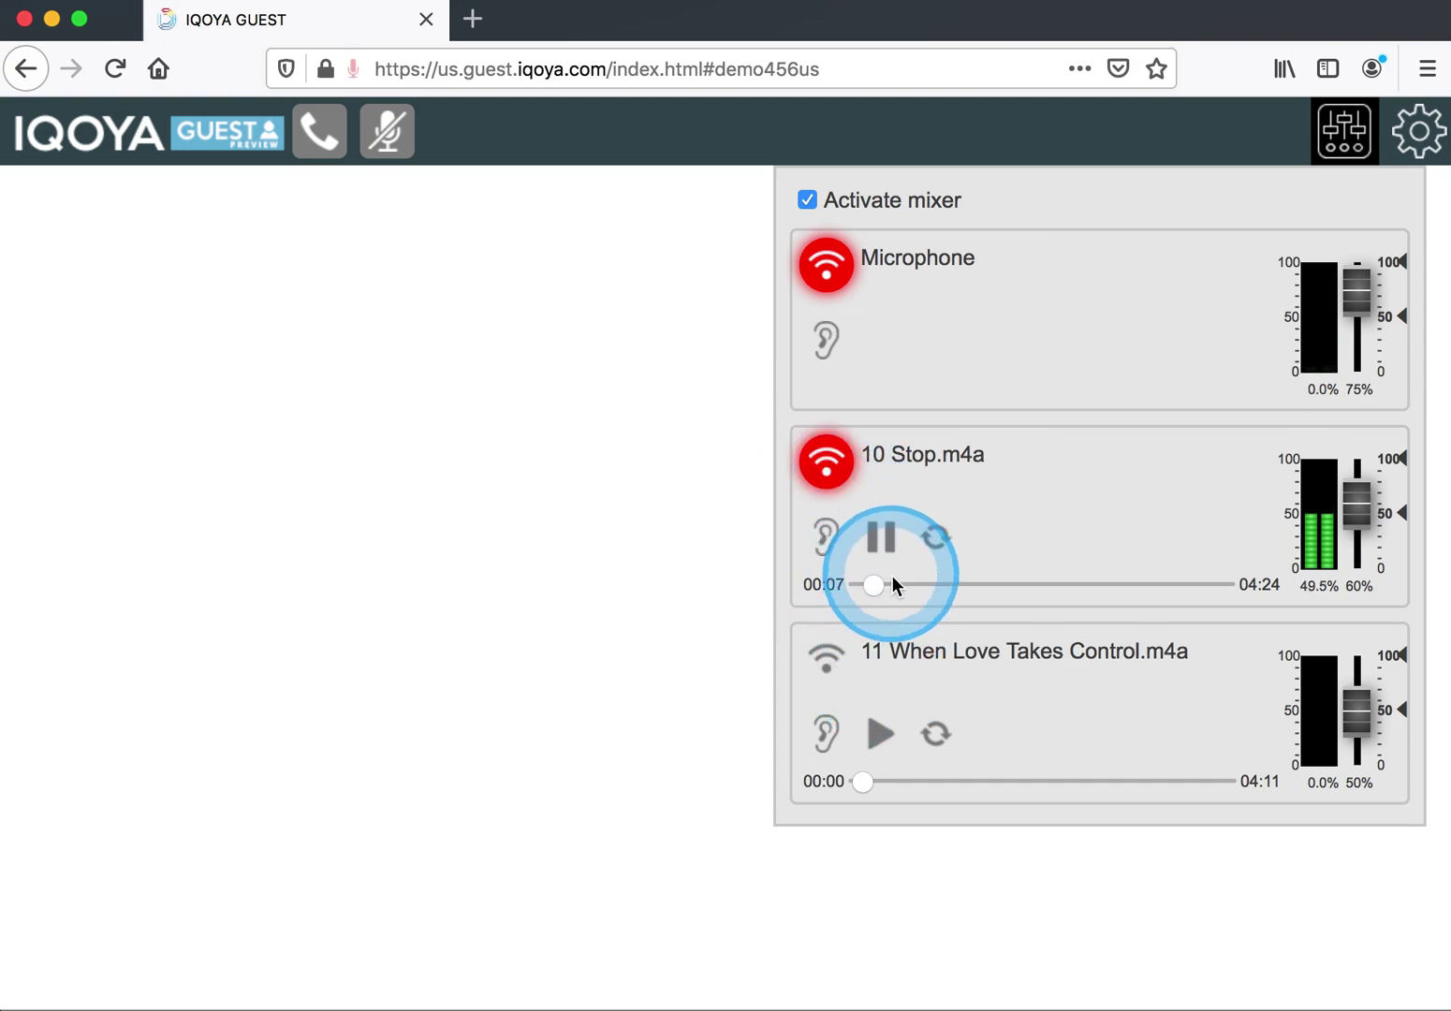
pyautogui.click(863, 754)
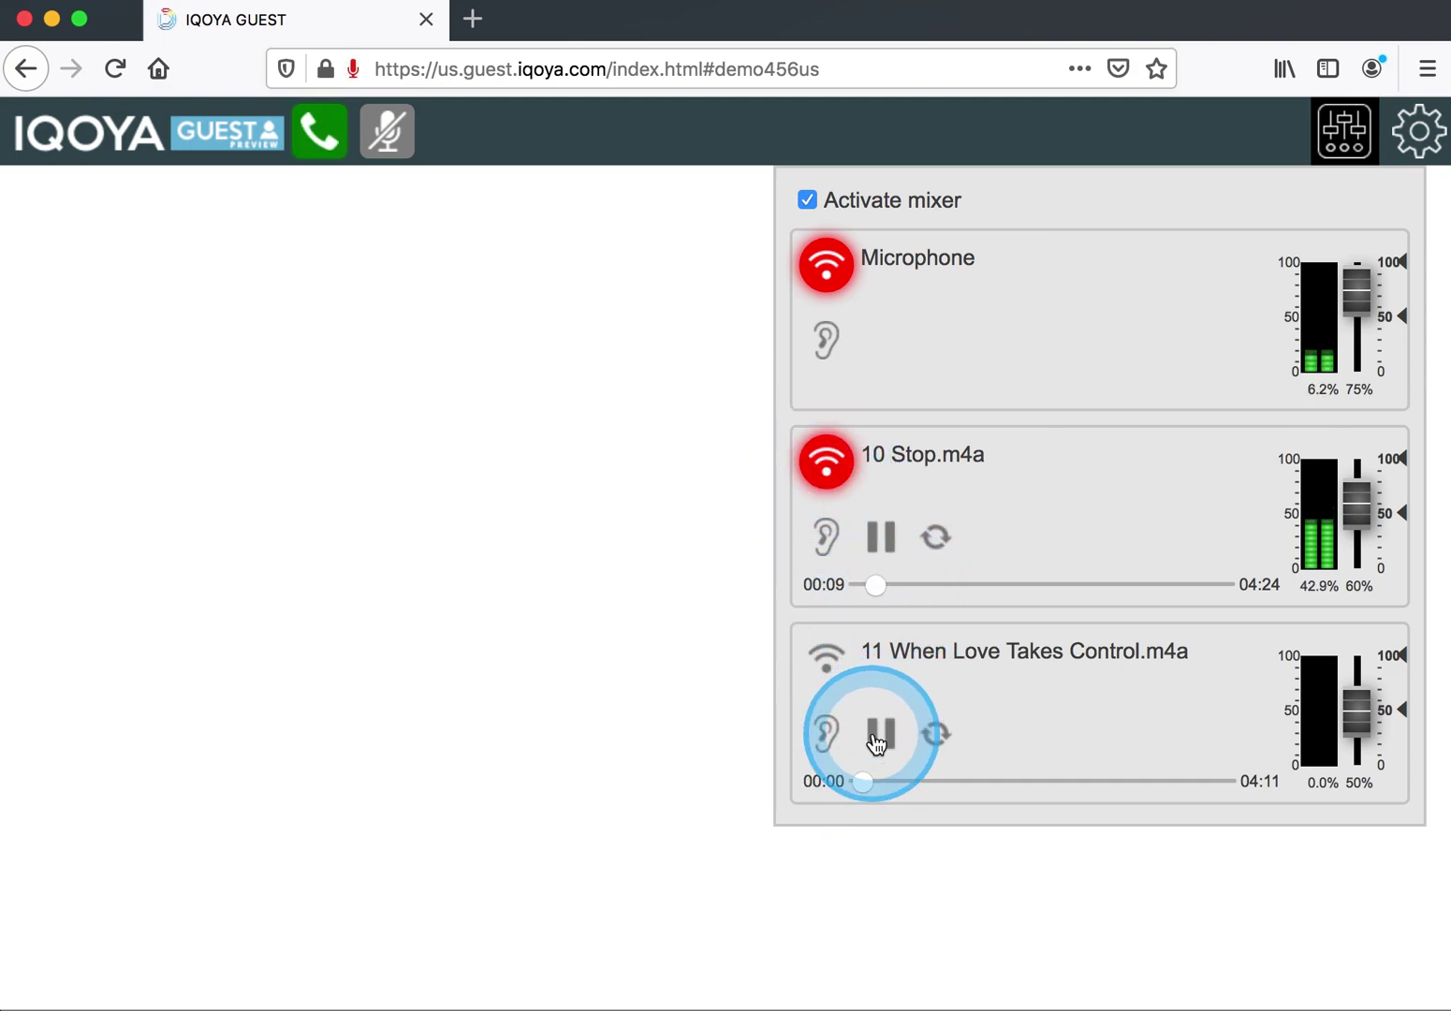
pyautogui.moveTo(1355, 524); pyautogui.dragTo(1360, 540)
pyautogui.moveTo(1355, 721); pyautogui.dragTo(1365, 709)
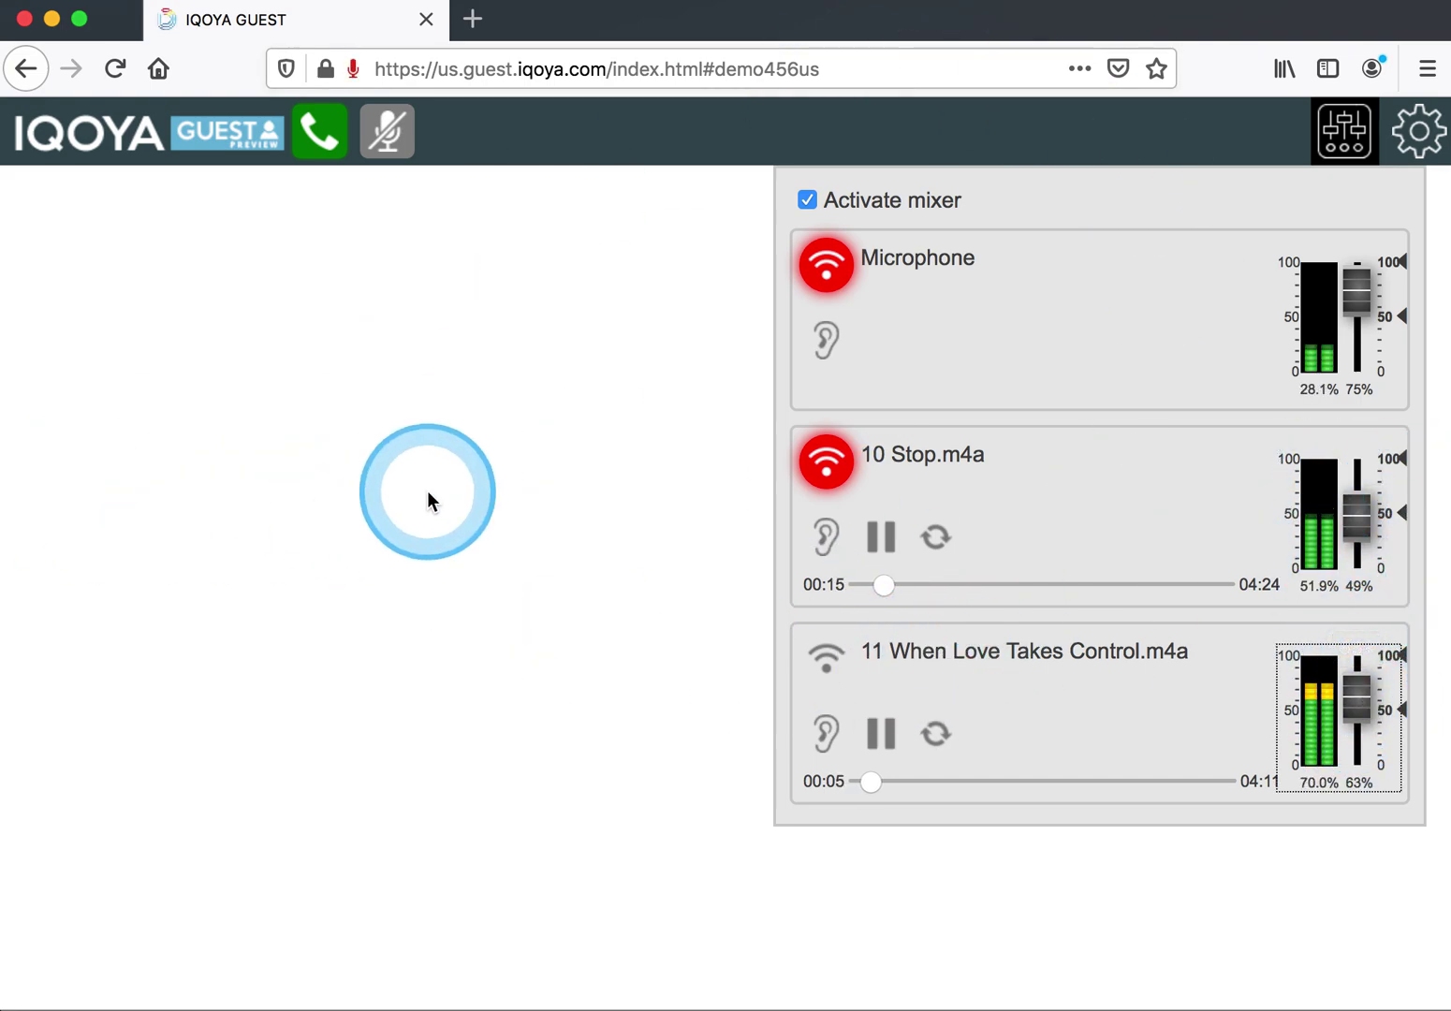
pyautogui.click(879, 735)
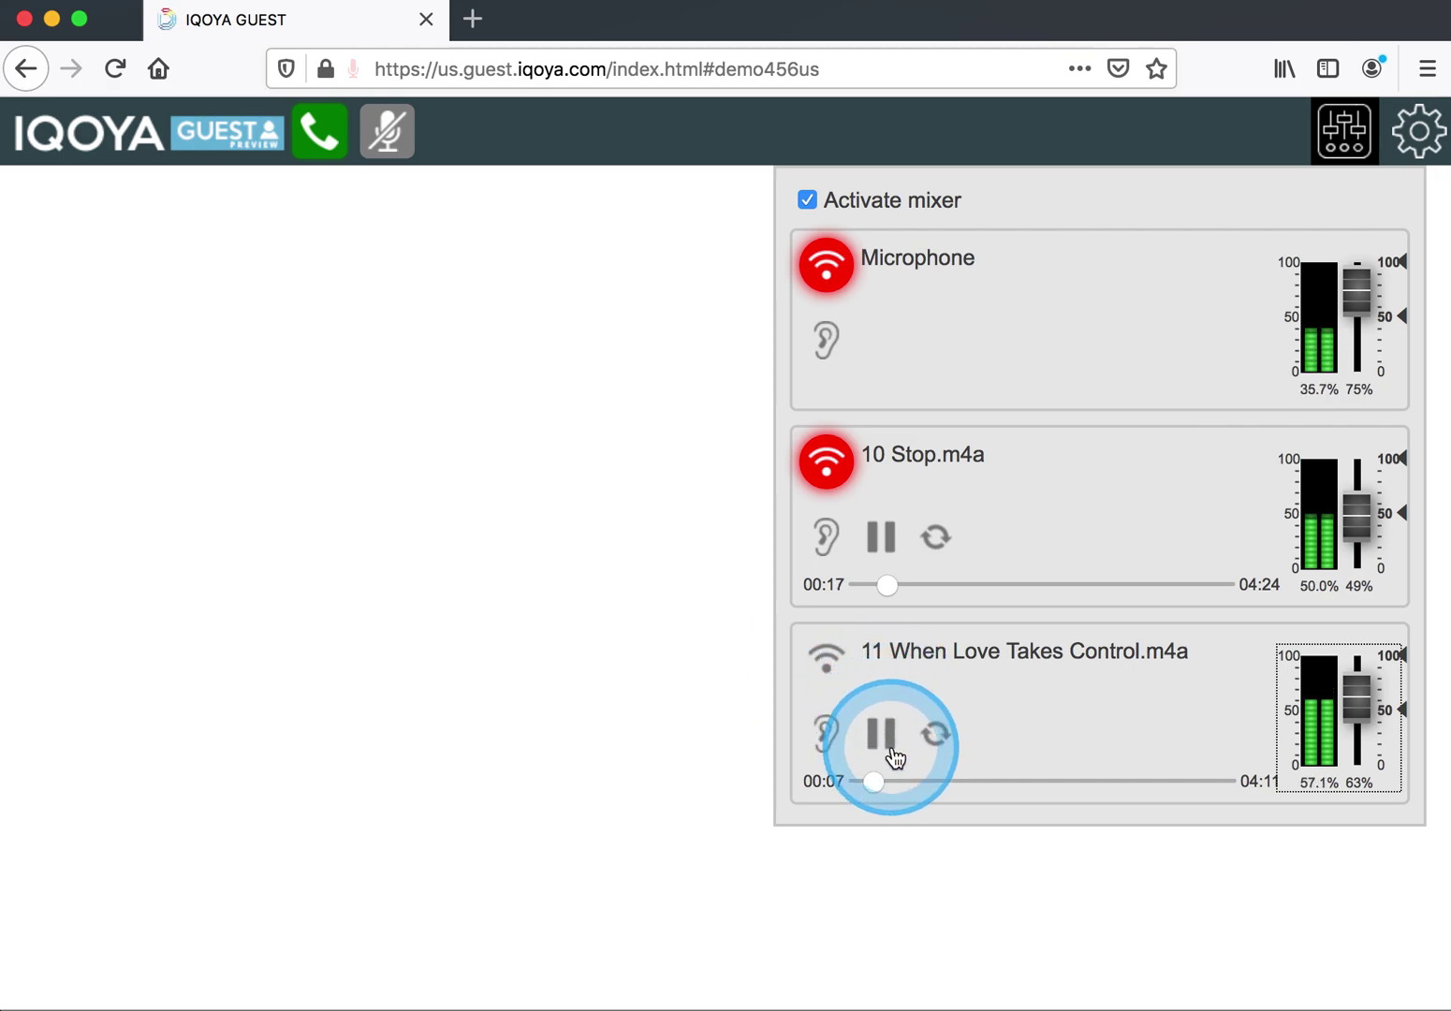